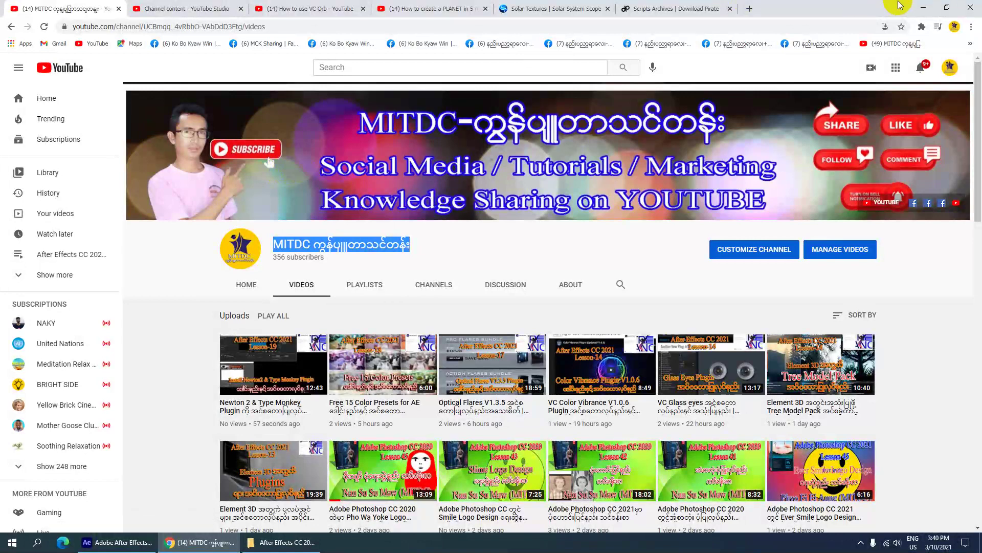
- Switch to After Effects and start a new composition named Type Monkey
{"action": "left_click", "coordinate": [923, 8]}
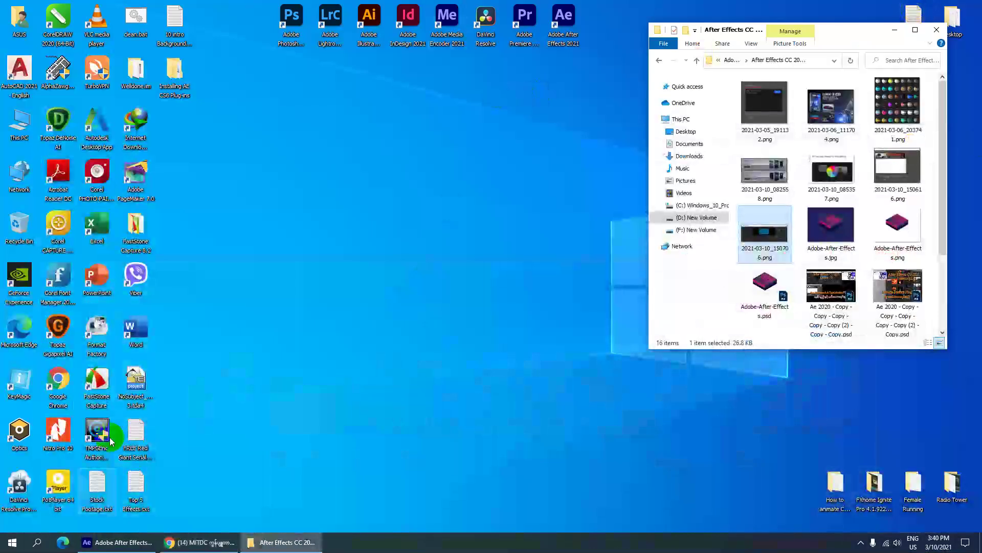
{"action": "left_click", "coordinate": [110, 542]}
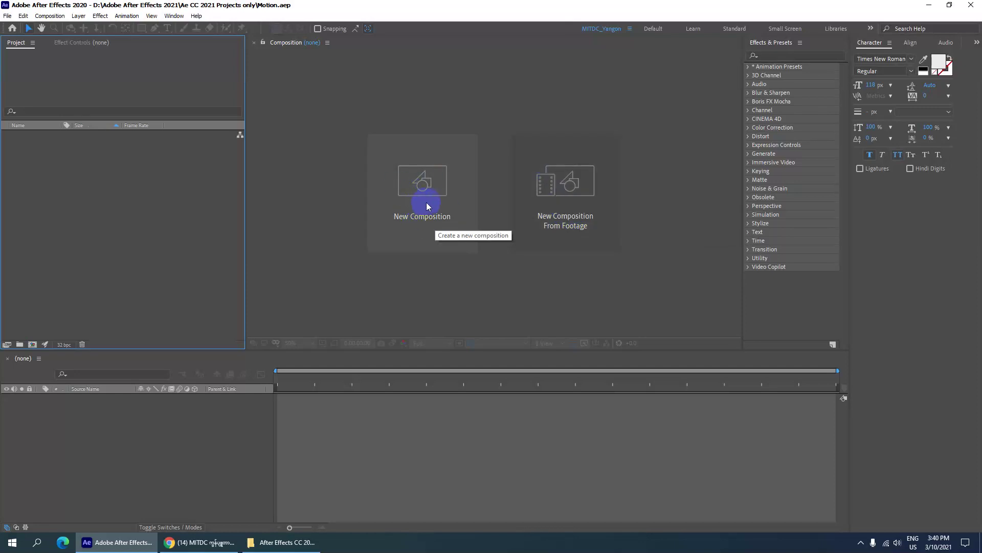
{"action": "left_click", "coordinate": [428, 185]}
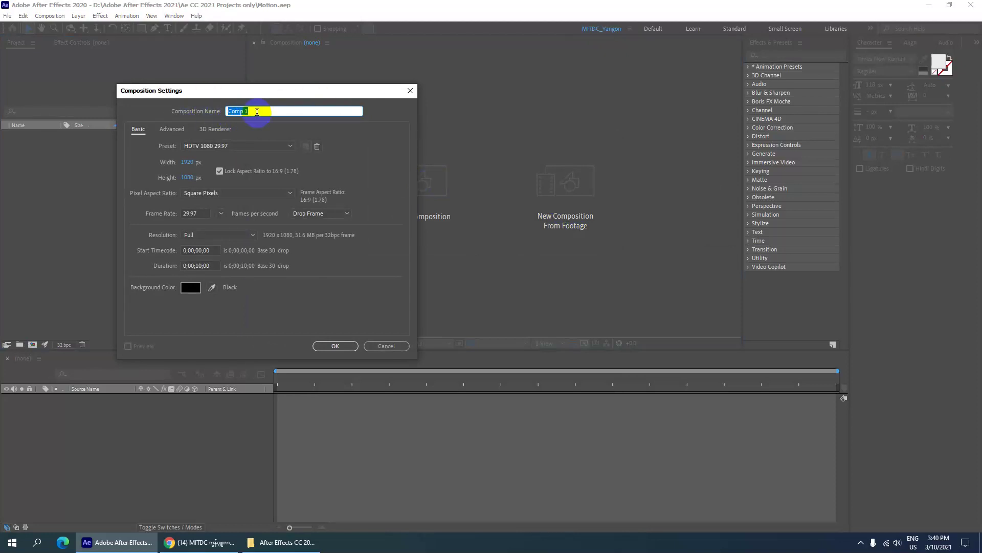
{"action": "type", "text": "Type Monkey"}
{"action": "double_click", "coordinate": [243, 112]}
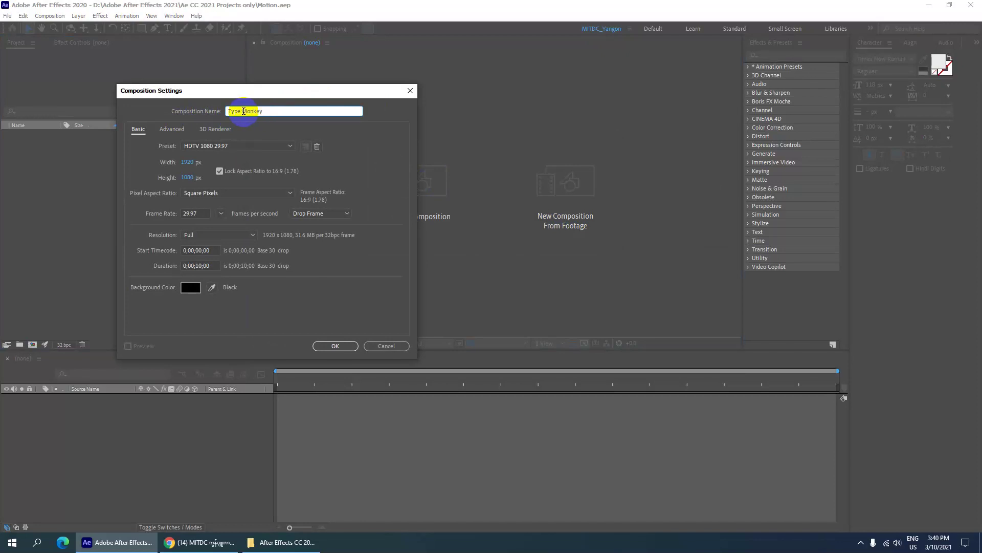
- Set the new composition's duration to 0;00;05;00 and create it
{"action": "left_click", "coordinate": [201, 267]}
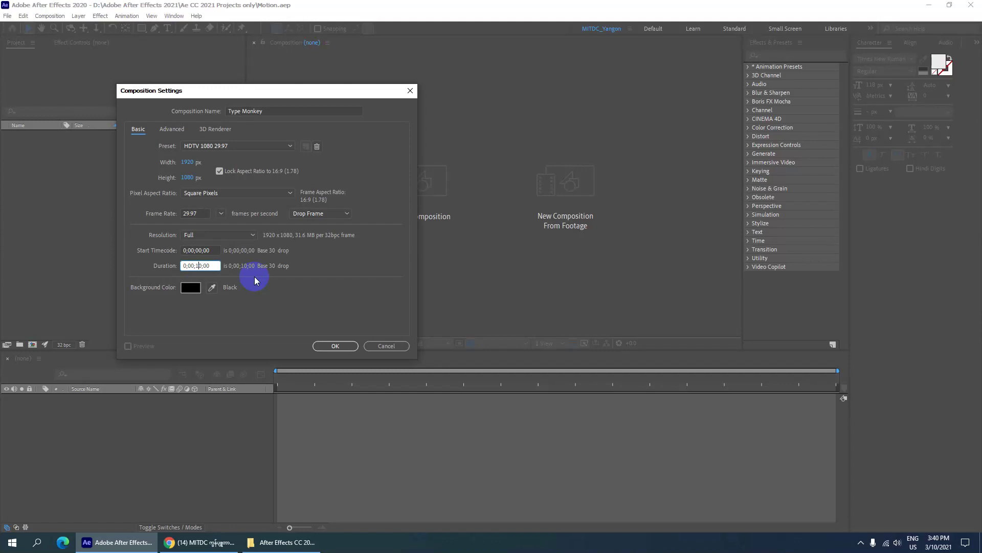
{"action": "key", "text": "BackSpace"}
{"action": "type", "text": "5"}
{"action": "key", "text": "BackSpace"}
{"action": "type", "text": "5"}
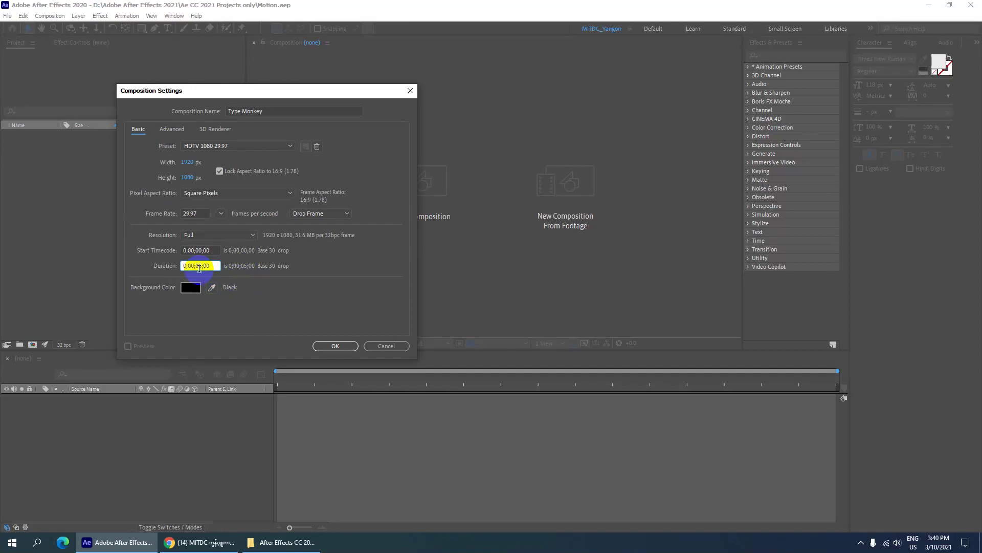
{"action": "left_click_drag", "start_coordinate": [213, 265], "coordinate": [74, 250]}
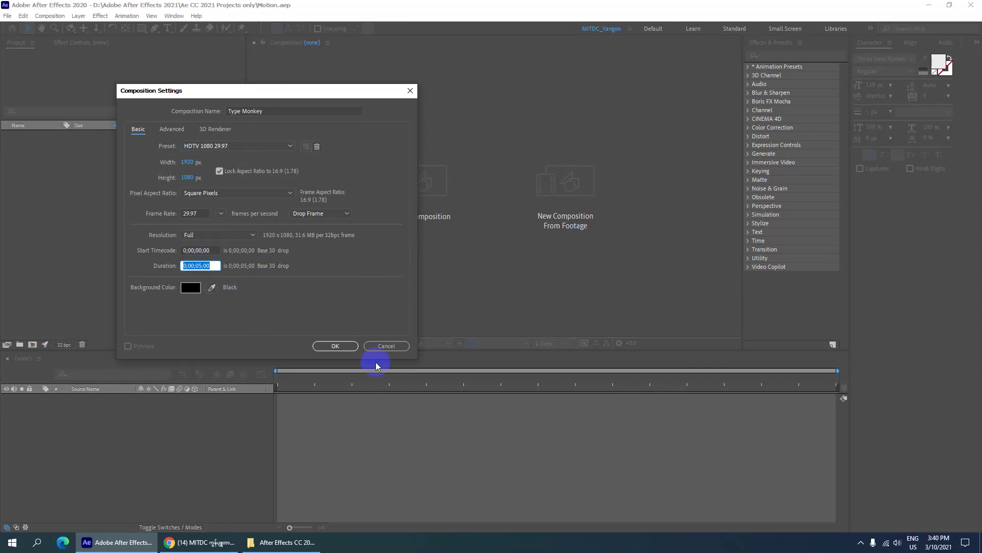
{"action": "left_click", "coordinate": [335, 346]}
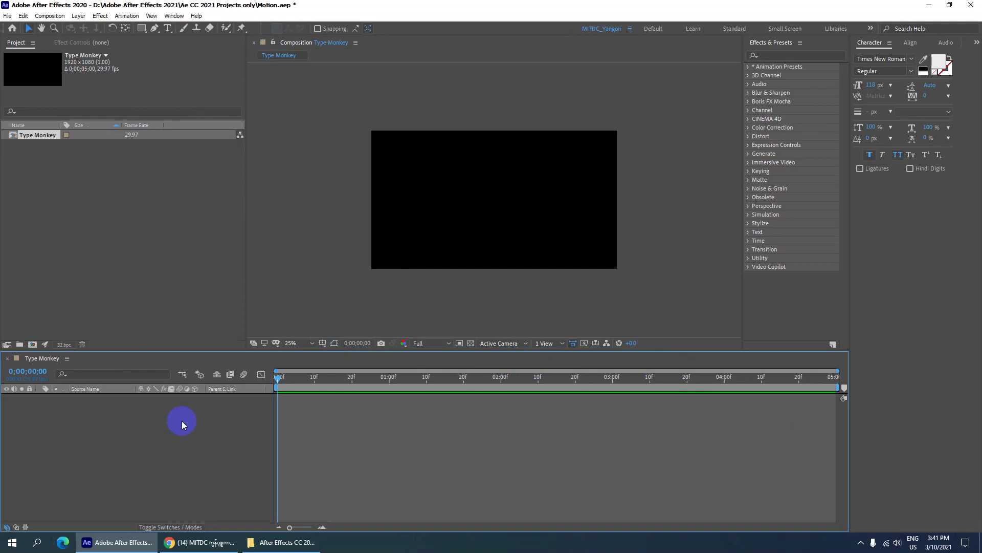
- Create a composition-sized solid layer coloured pure blue (RGB 0, 0, 255) and named BG1
{"action": "right_click", "coordinate": [125, 450]}
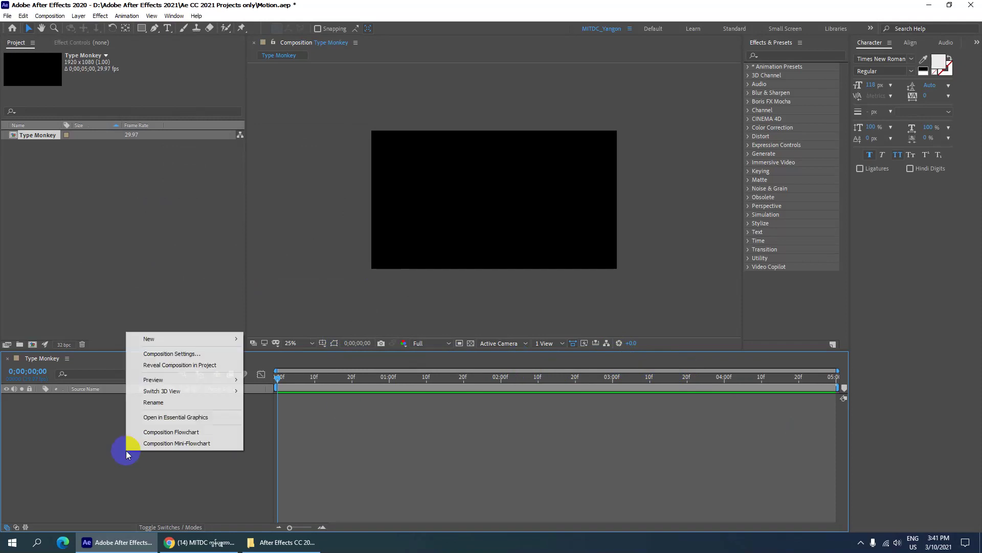
{"action": "mouse_move", "coordinate": [186, 338]}
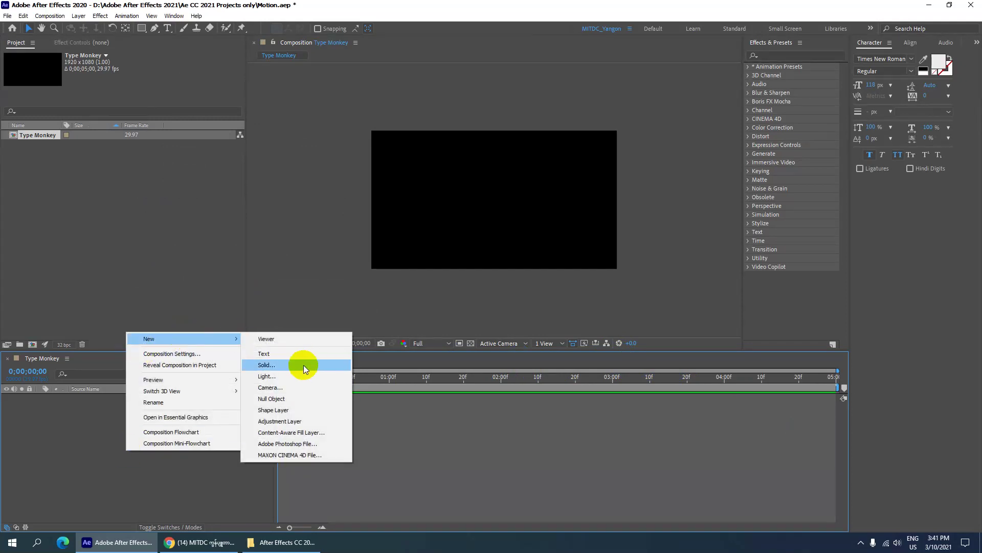
{"action": "left_click", "coordinate": [271, 367]}
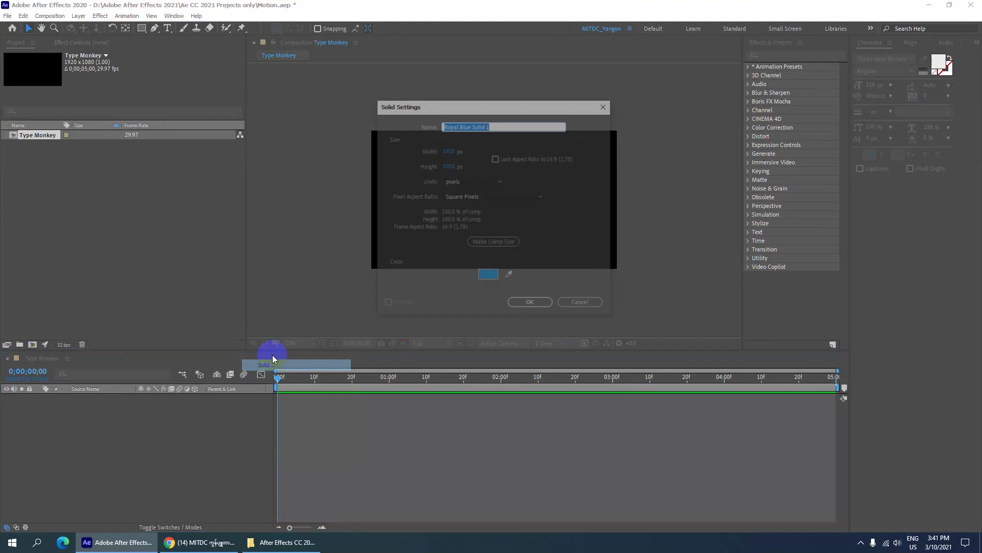
{"action": "left_click_drag", "start_coordinate": [538, 103], "coordinate": [393, 88]}
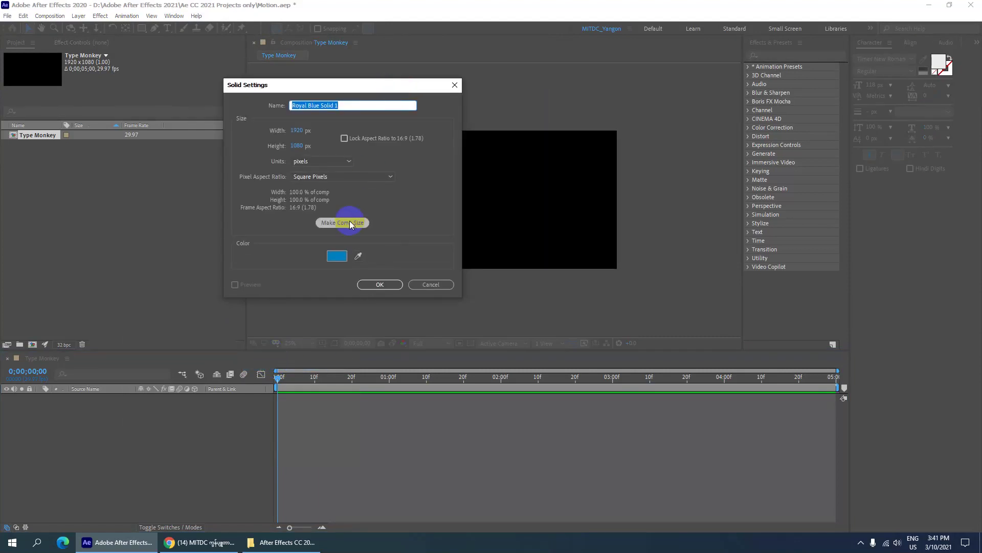
{"action": "left_click", "coordinate": [336, 258]}
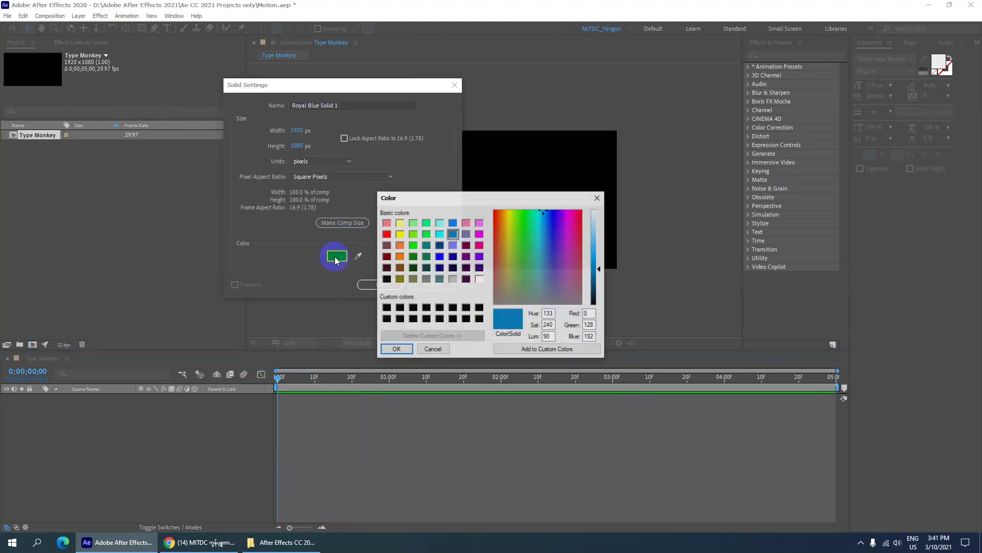
{"action": "left_click", "coordinate": [439, 257]}
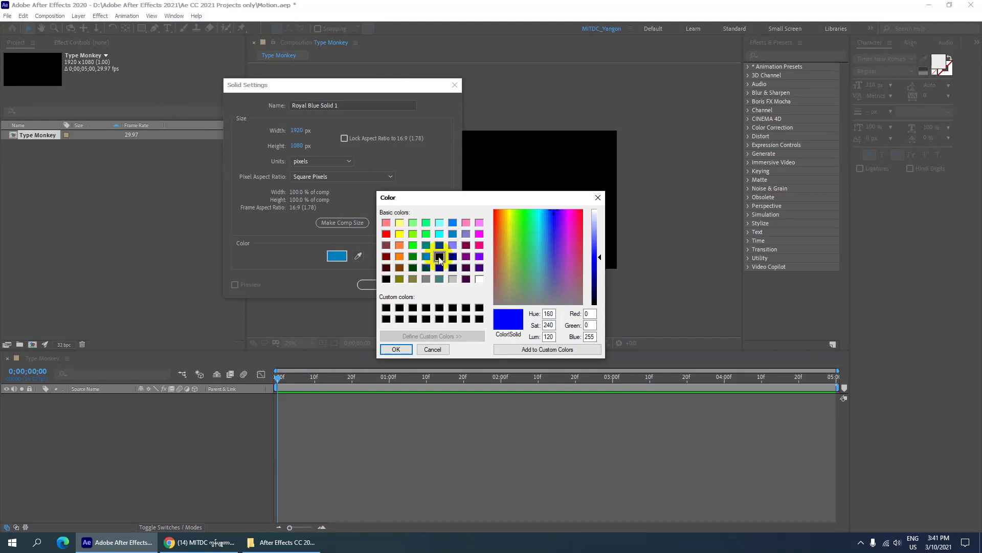
{"action": "left_click", "coordinate": [404, 349]}
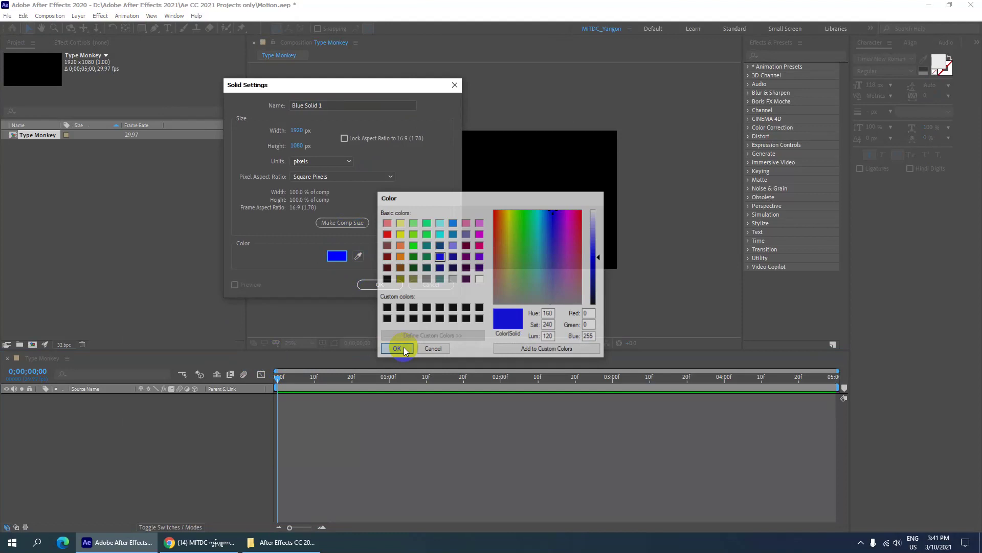
{"action": "left_click", "coordinate": [326, 104]}
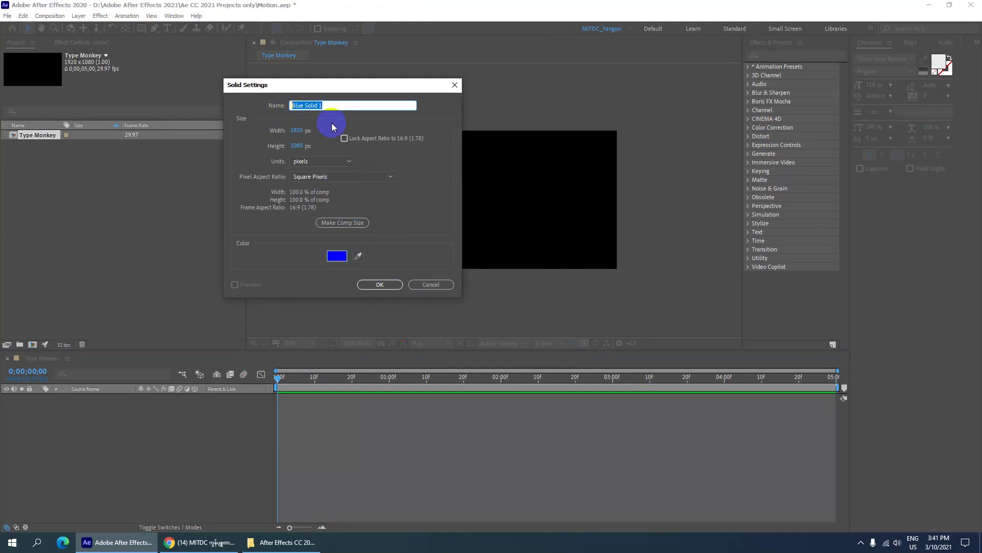
{"action": "type", "text": "BG1"}
{"action": "key", "text": "Return"}
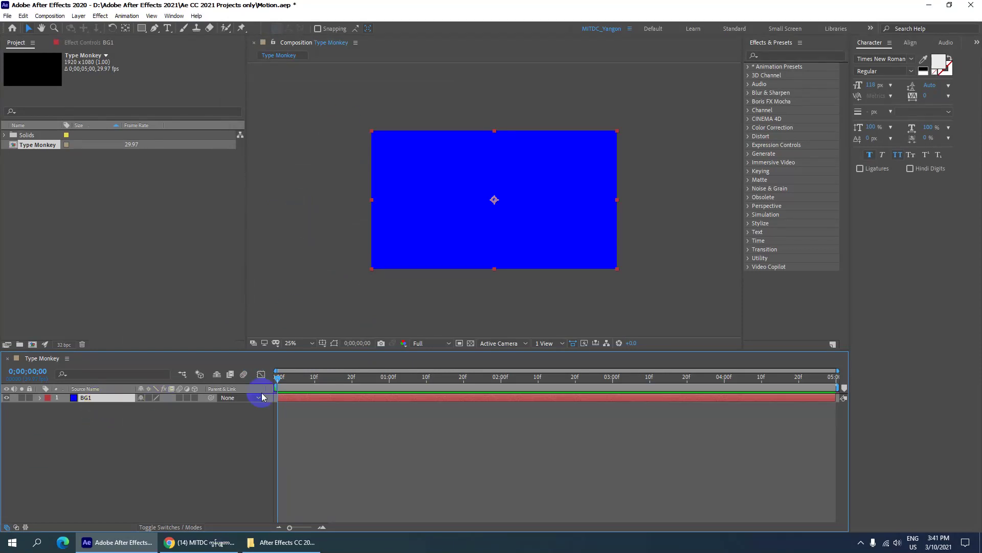
- Pre-compose the BG1 layer as BG1 Comp 1, leaving all attributes in Type Monkey
{"action": "right_click", "coordinate": [103, 401]}
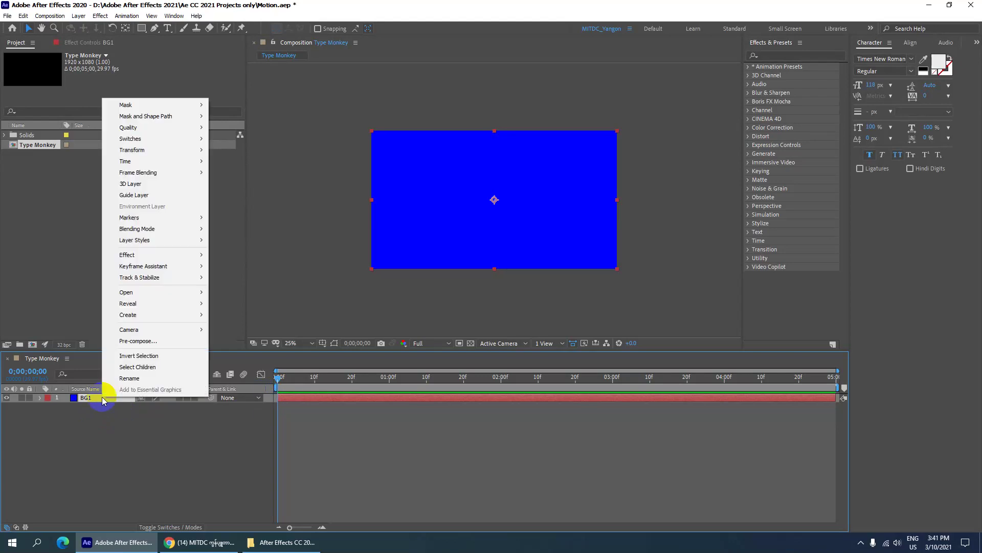
{"action": "left_click", "coordinate": [153, 340]}
{"action": "left_click_drag", "start_coordinate": [502, 187], "coordinate": [358, 189]}
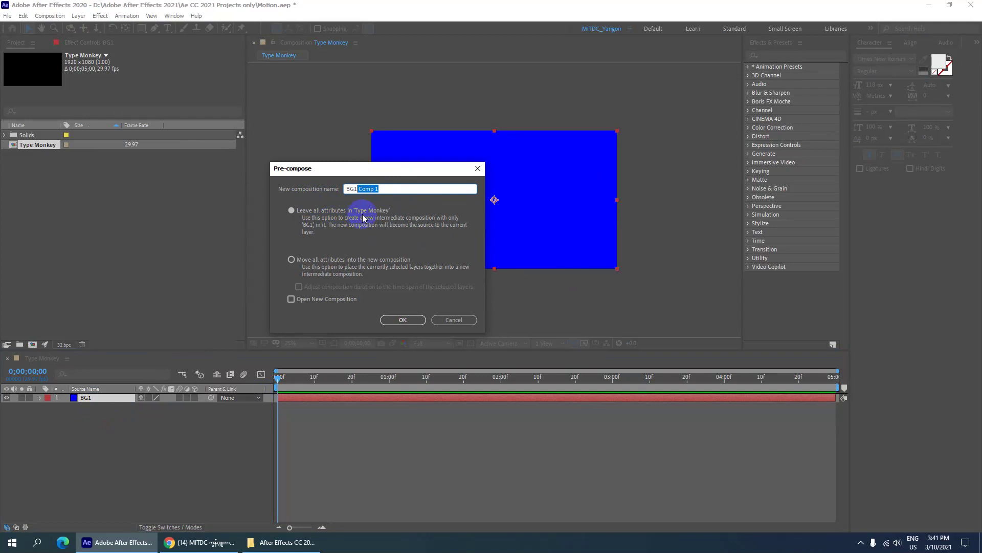
{"action": "left_click", "coordinate": [403, 319]}
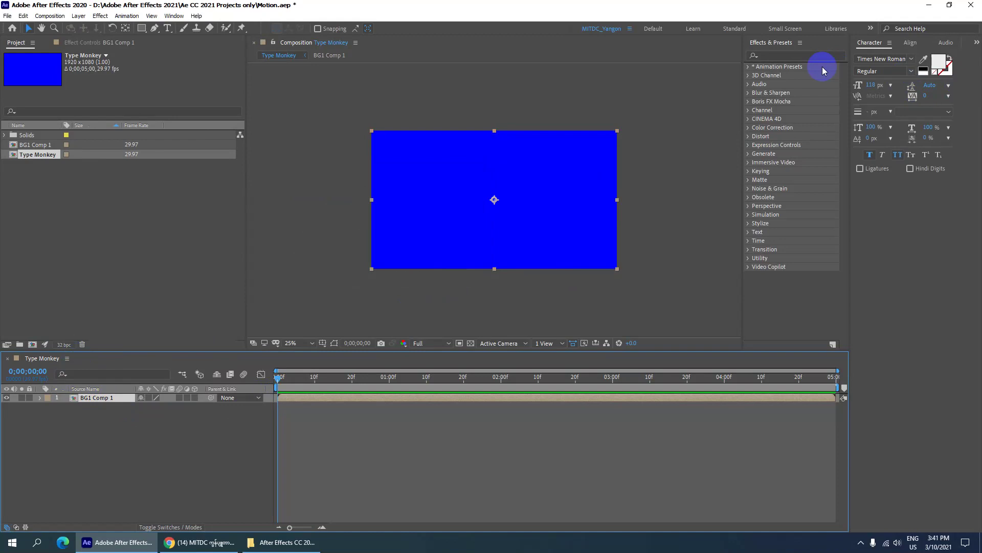
- Find the Gradient Ramp effect and apply it to the BG1 Comp 1 layer
{"action": "left_click", "coordinate": [782, 56]}
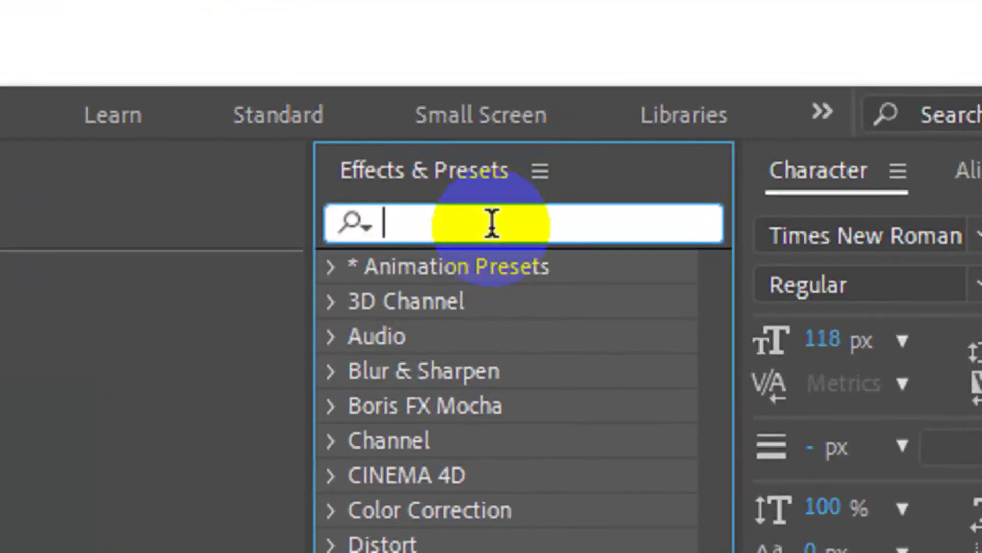
{"action": "type", "text": "grad"}
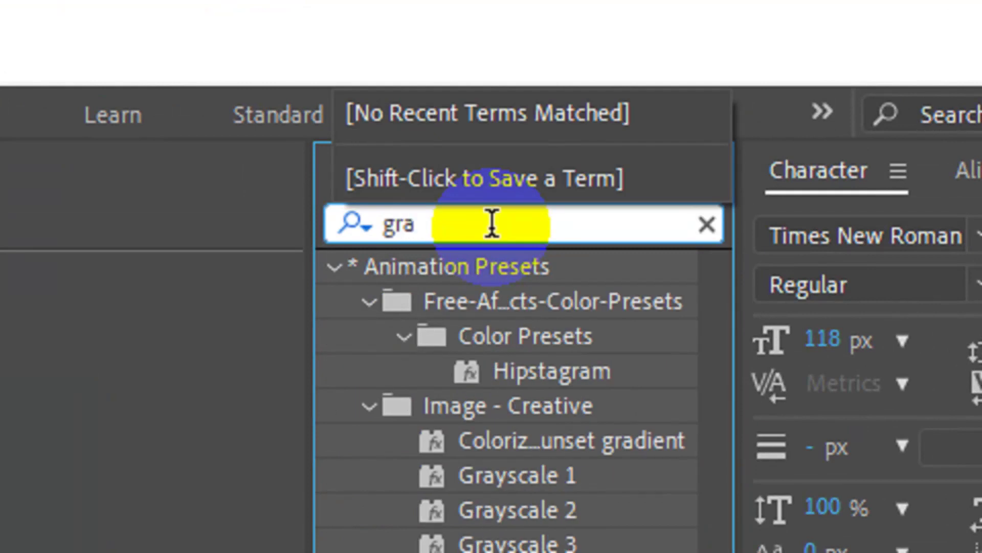
{"action": "type", "text": "i"}
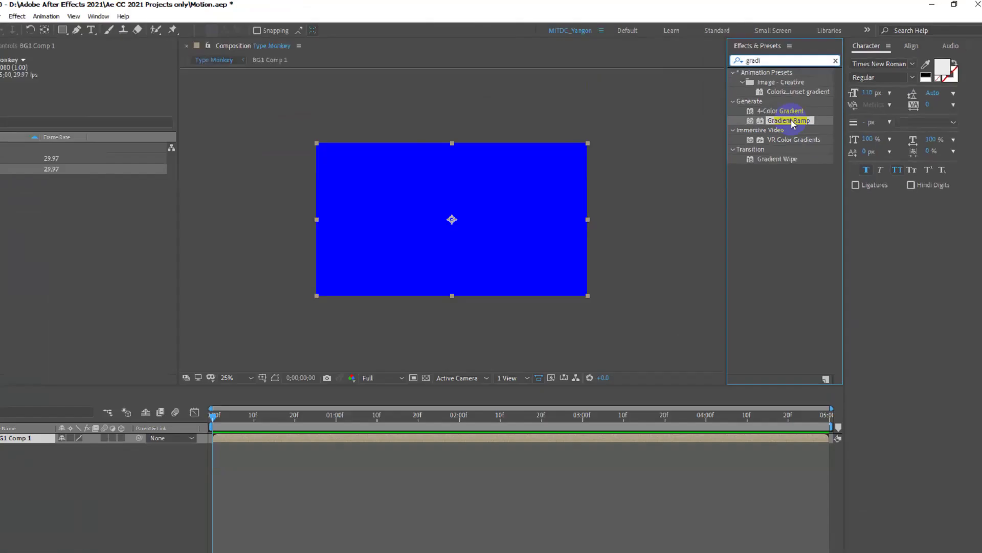
{"action": "left_click_drag", "start_coordinate": [792, 123], "coordinate": [41, 445]}
{"action": "left_click_drag", "start_coordinate": [121, 403], "coordinate": [120, 401]}
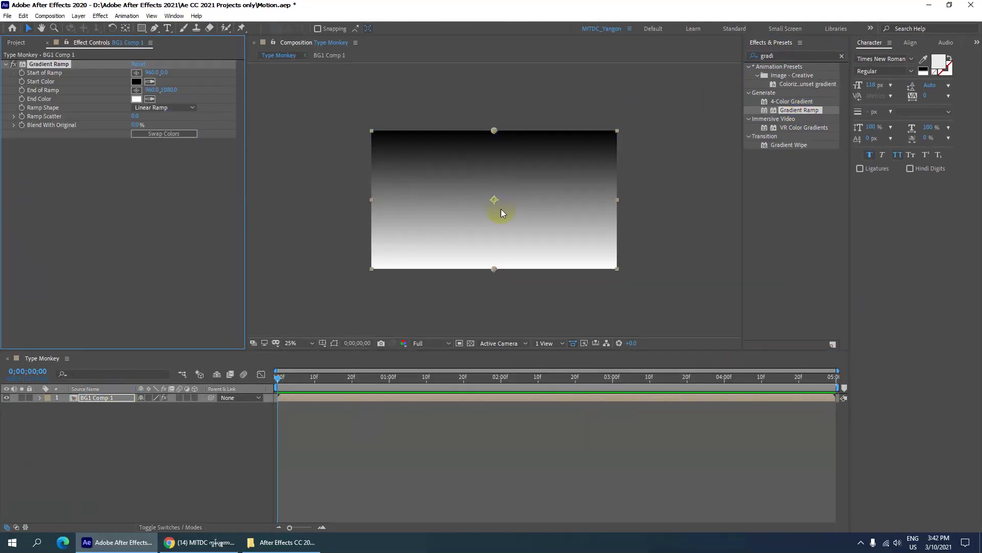
- Move the gradient's start point to the frame's centre at about 960, 536 and set the ramp shape to Radial Ramp
{"action": "left_click_drag", "start_coordinate": [494, 131], "coordinate": [495, 203]}
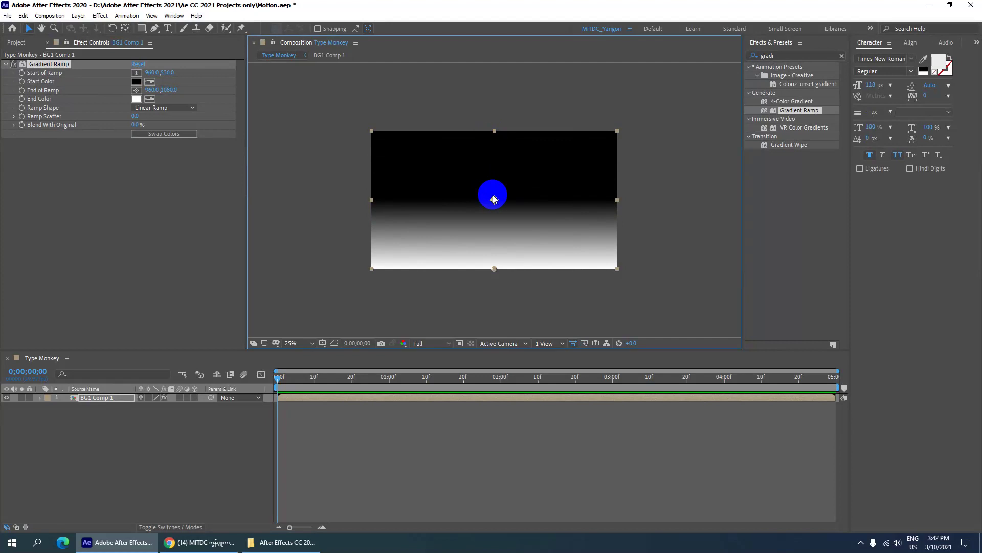
{"action": "left_click", "coordinate": [168, 108]}
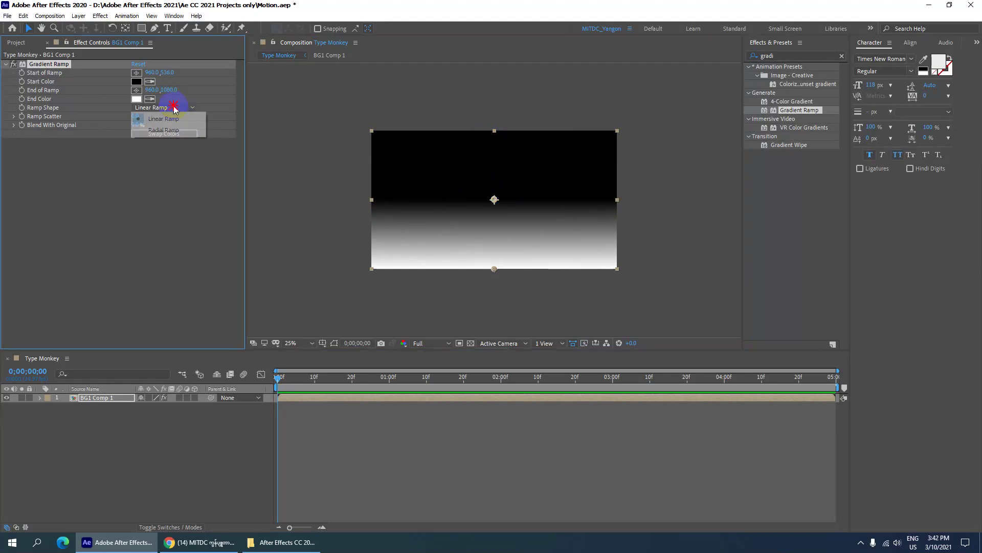
{"action": "left_click", "coordinate": [178, 130]}
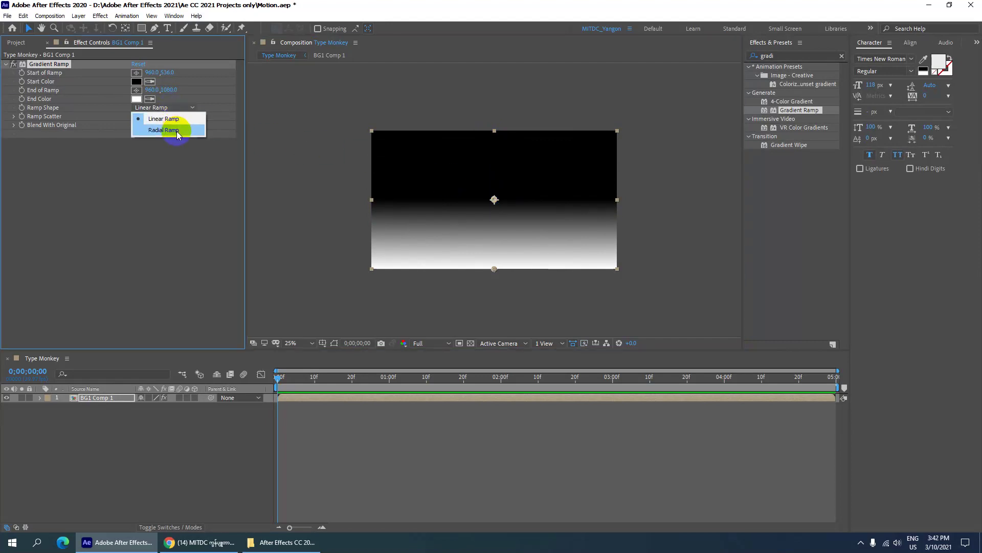
{"action": "left_click", "coordinate": [177, 132]}
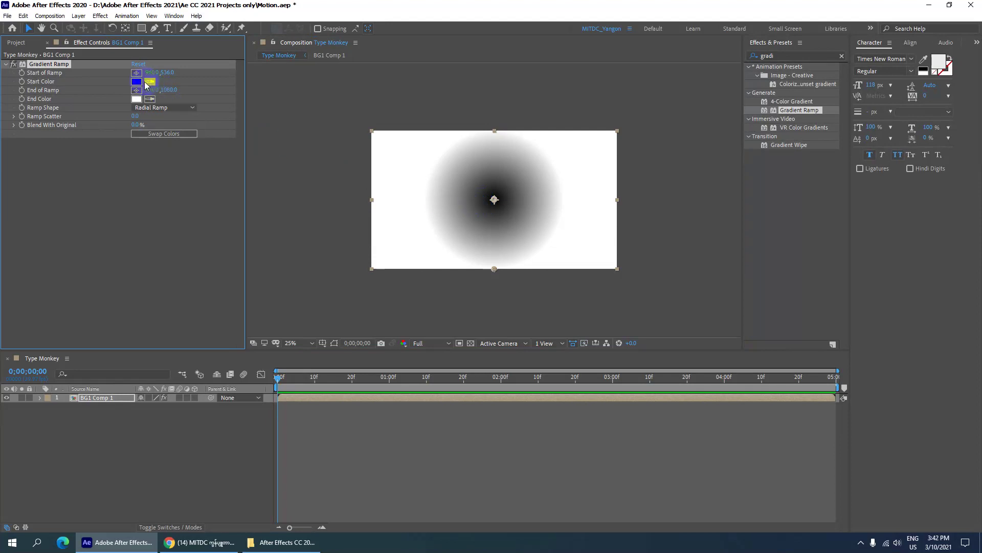
{"action": "left_click", "coordinate": [406, 220]}
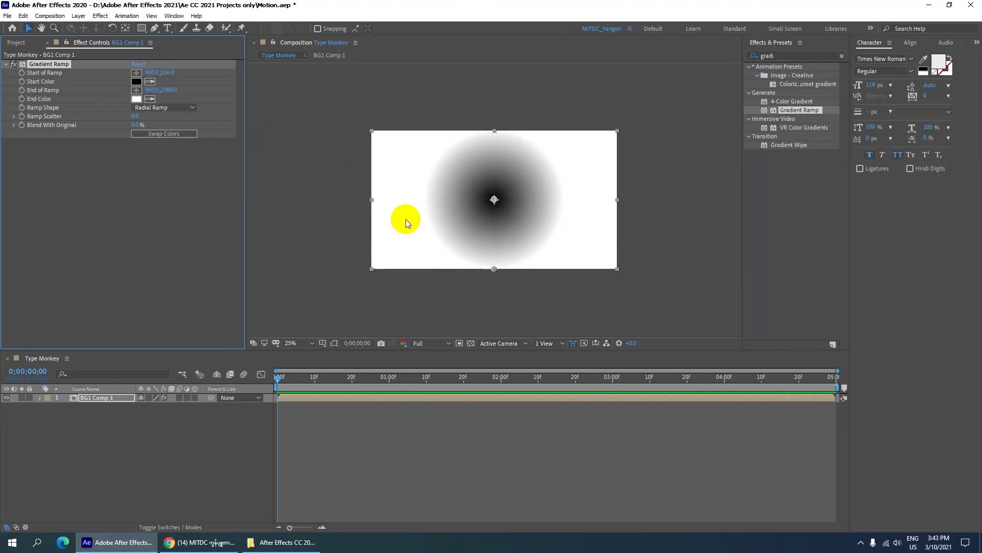
{"action": "left_click", "coordinate": [175, 110]}
{"action": "left_click", "coordinate": [165, 125]}
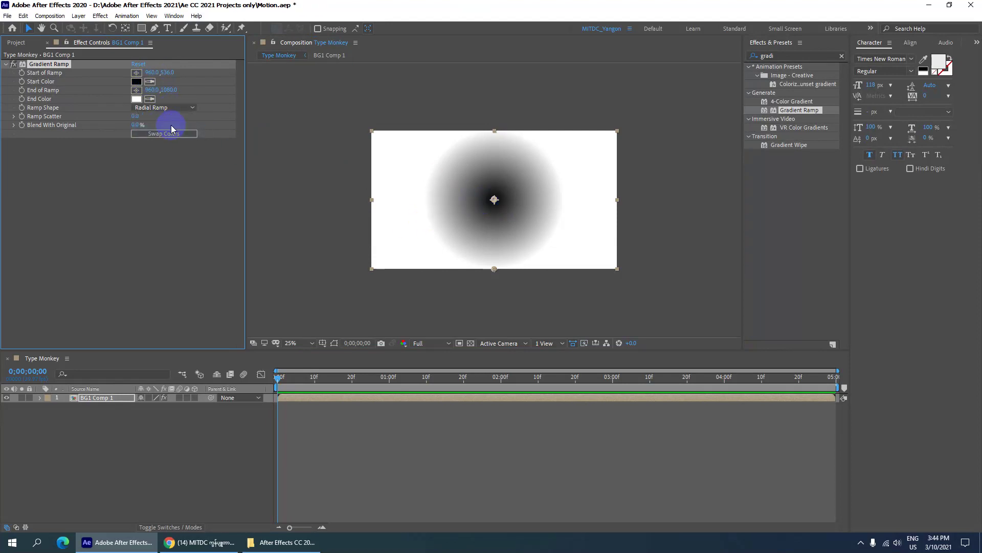
- Set the Gradient Ramp's end color to bright green and its start color to red
{"action": "left_click", "coordinate": [136, 98]}
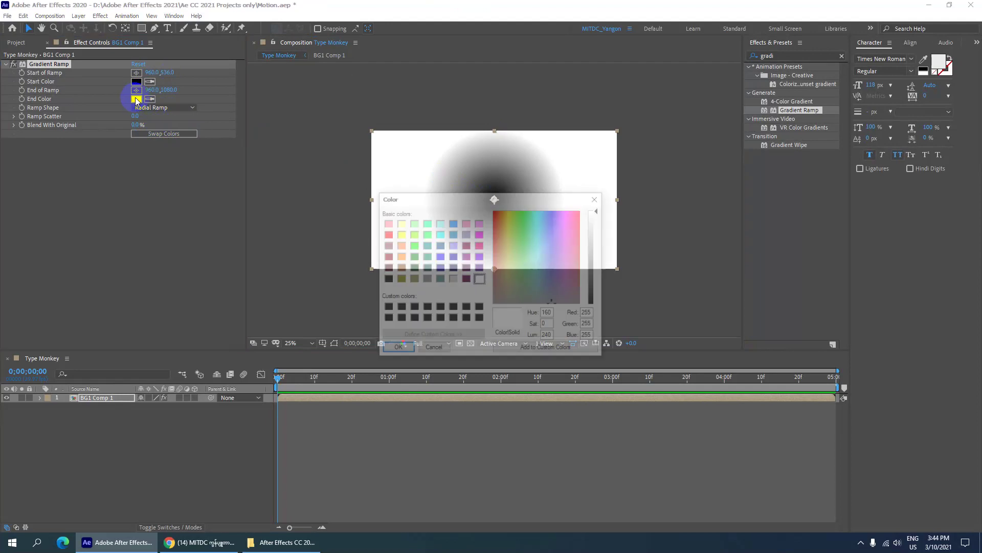
{"action": "left_click", "coordinate": [413, 245]}
{"action": "left_click", "coordinate": [395, 349]}
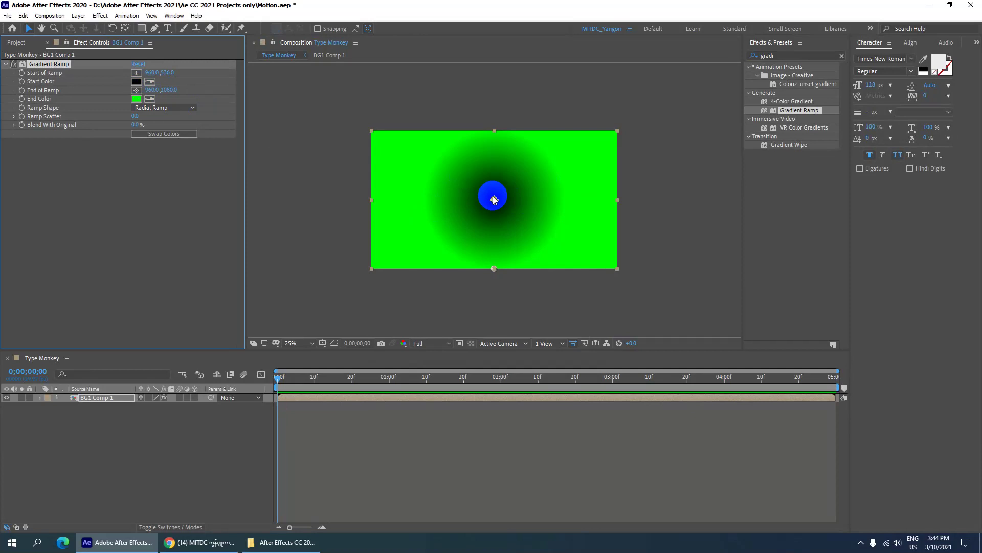
{"action": "left_click", "coordinate": [136, 81]}
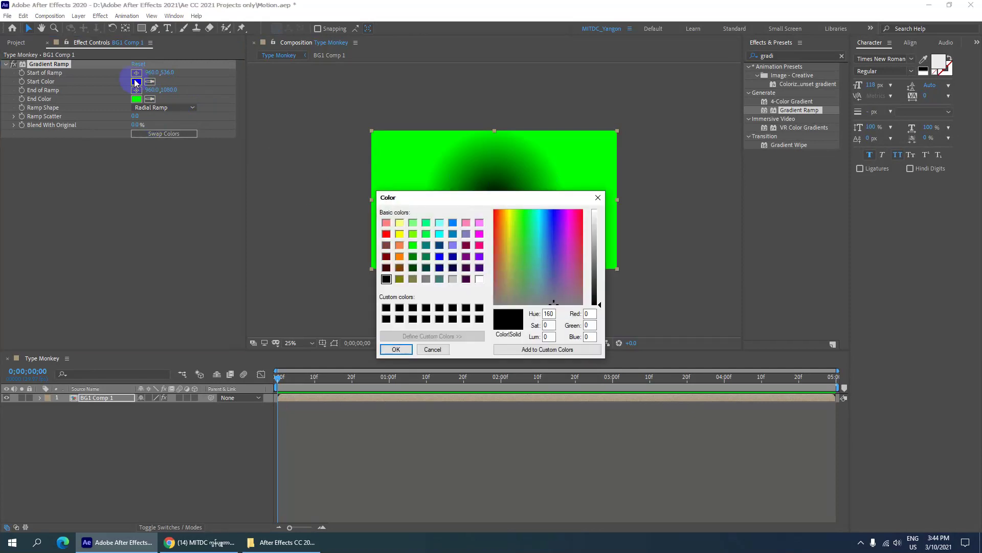
{"action": "left_click", "coordinate": [387, 233]}
{"action": "left_click", "coordinate": [405, 352]}
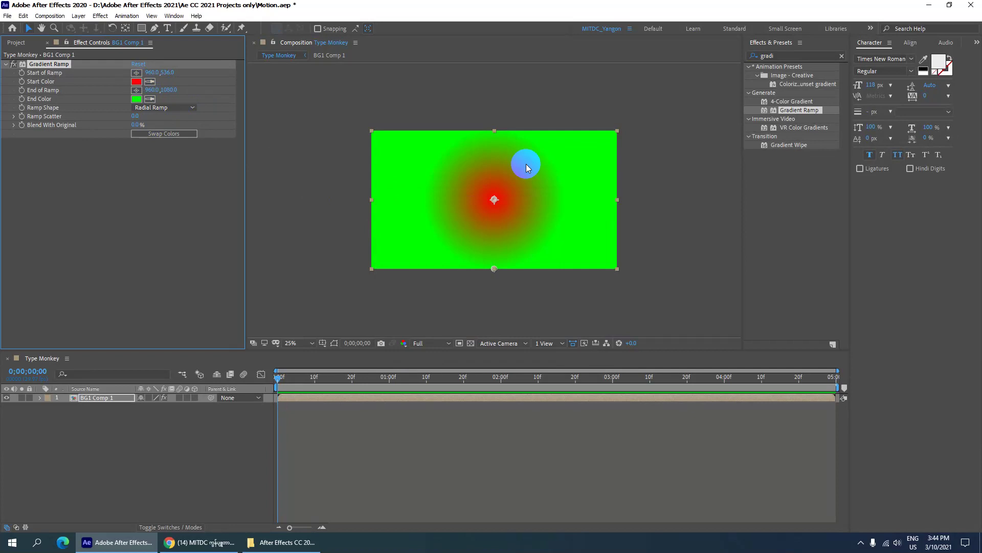
{"action": "scroll", "coordinate": [496, 198], "scroll_direction": "up", "scroll_amount": 2}
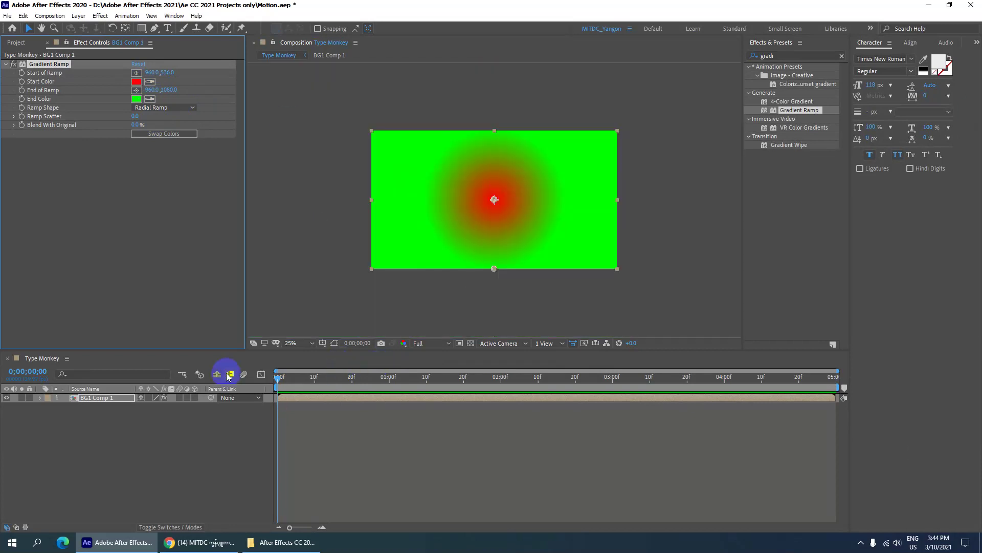
- Keyframe the Gradient Ramp's Blend With Original from 0% at the first frame to 100% at 0;00;04;29
{"action": "left_click", "coordinate": [248, 381]}
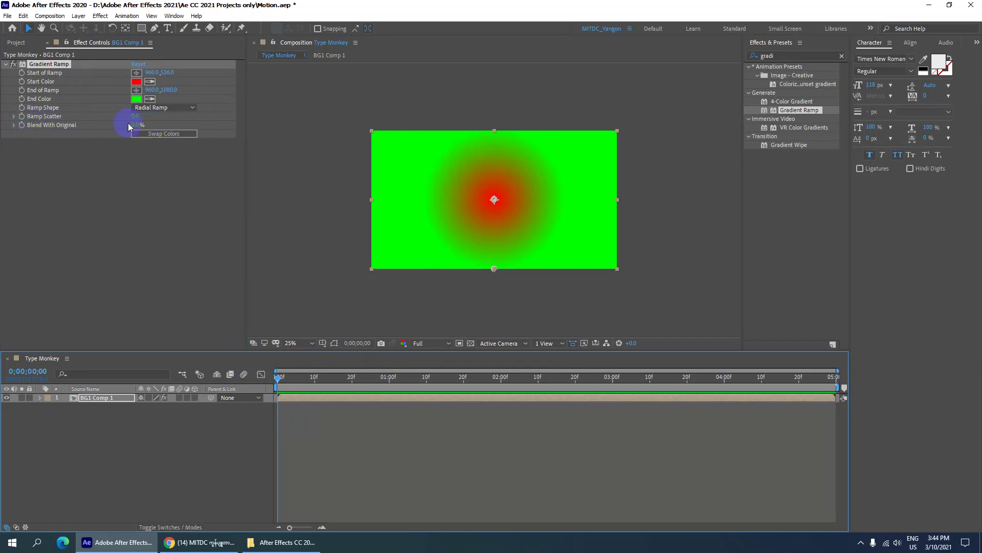
{"action": "left_click_drag", "start_coordinate": [134, 125], "coordinate": [110, 134]}
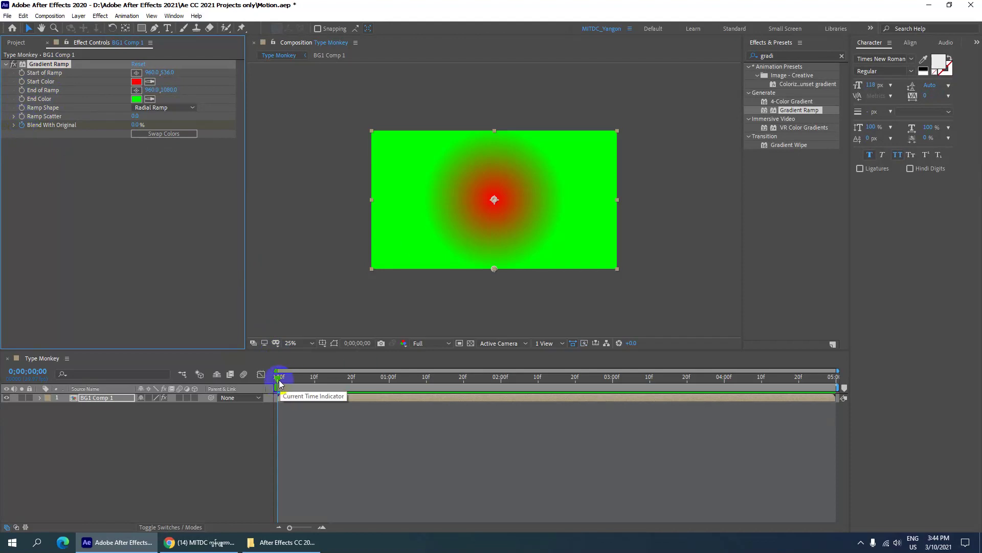
{"action": "left_click_drag", "start_coordinate": [279, 379], "coordinate": [171, 407]}
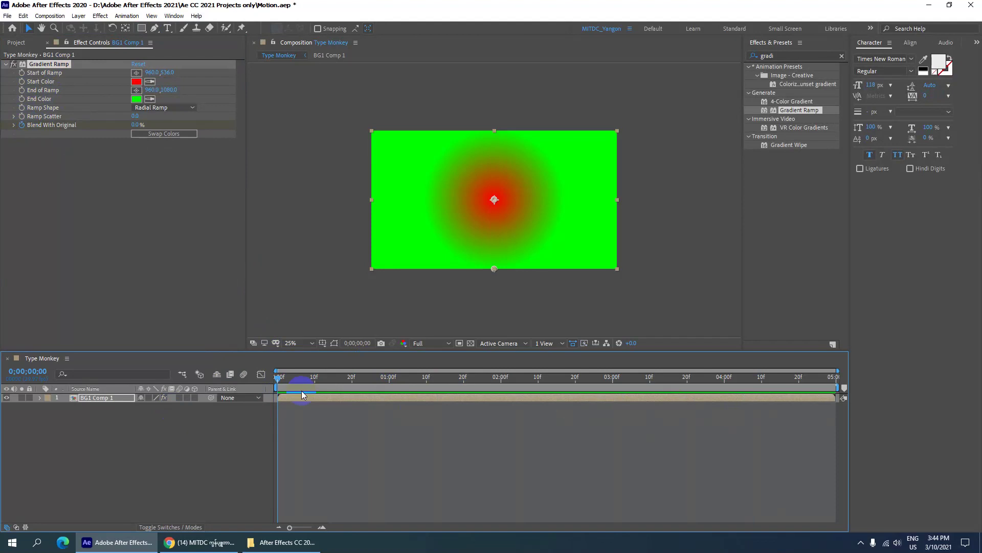
{"action": "key", "text": "End"}
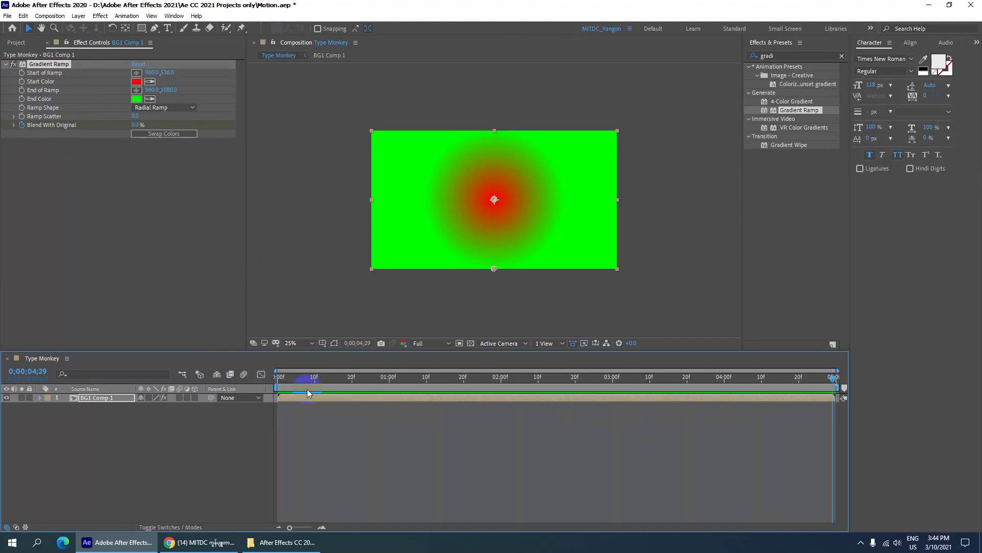
{"action": "left_click", "coordinate": [135, 126]}
{"action": "left_click", "coordinate": [141, 158]}
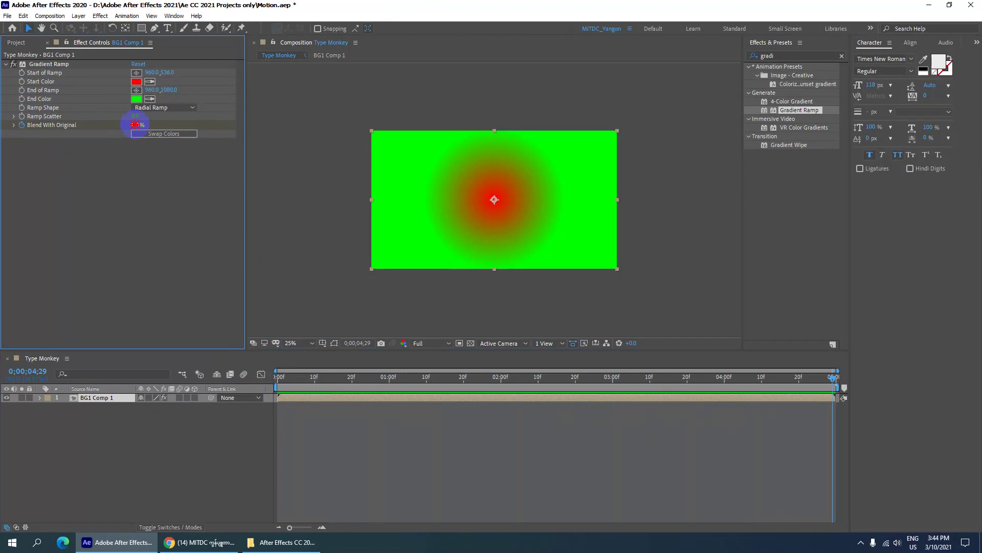
{"action": "left_click_drag", "start_coordinate": [135, 124], "coordinate": [295, 133]}
- Return to the start of the Type Monkey composition and preview the gradient blend animation
{"action": "left_click_drag", "start_coordinate": [344, 379], "coordinate": [149, 370]}
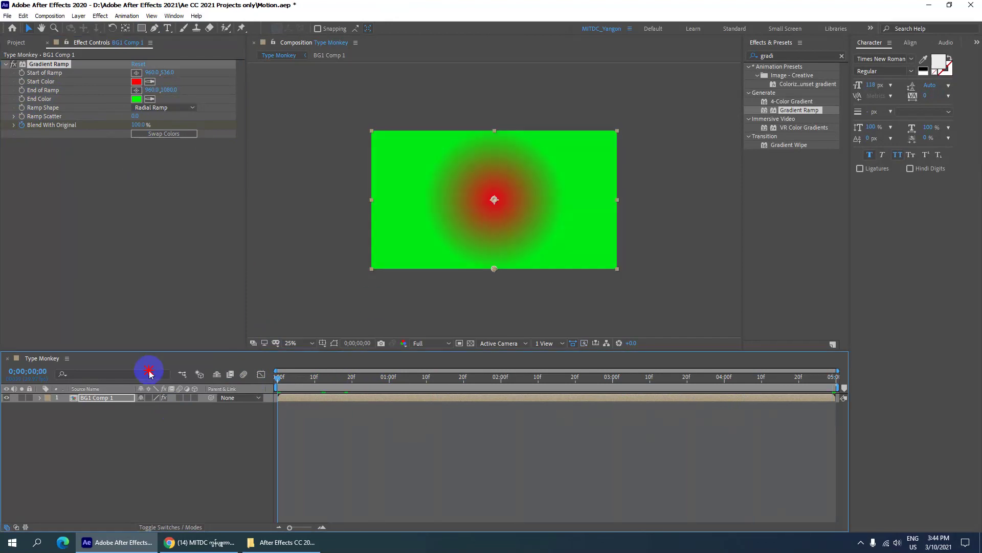
{"action": "key", "text": "space"}
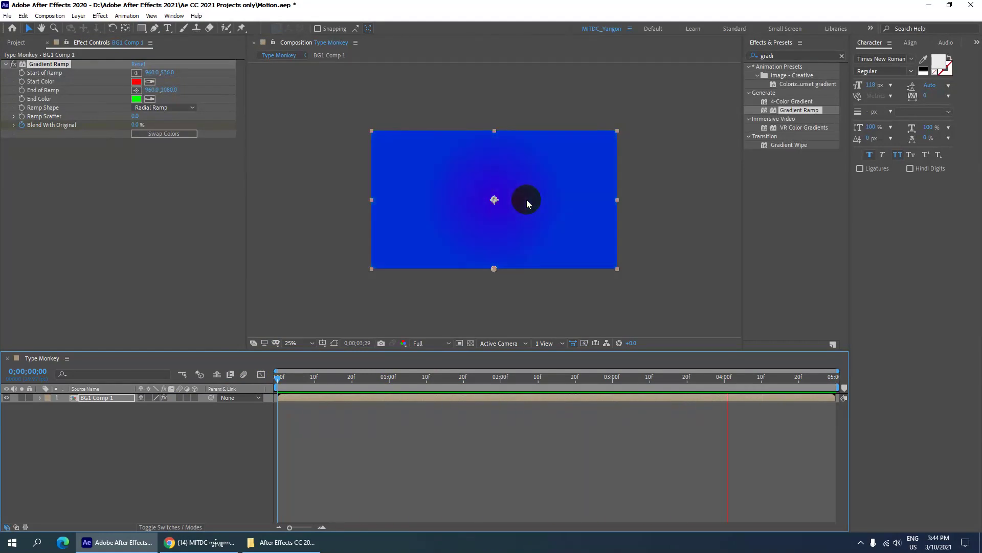
{"action": "left_click", "coordinate": [517, 214]}
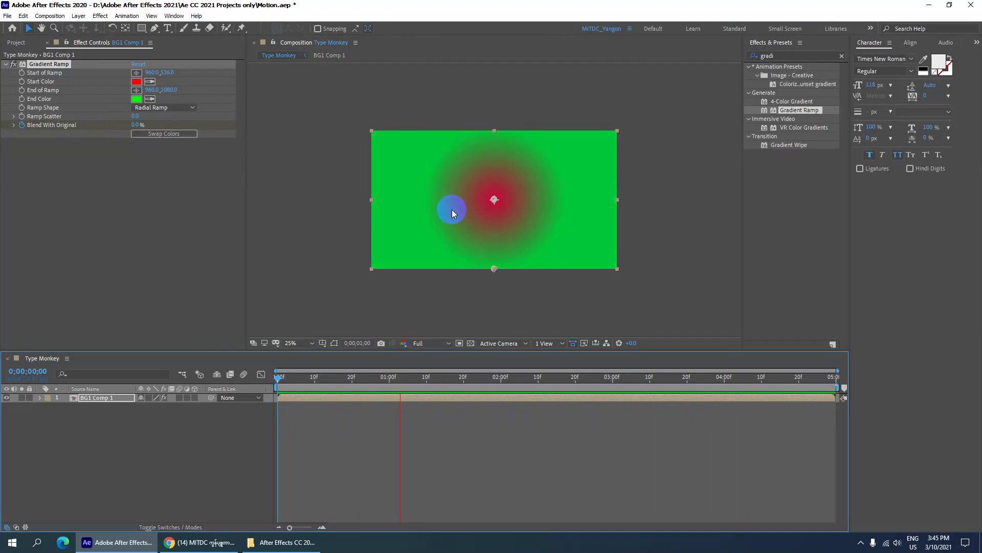
{"action": "left_click", "coordinate": [376, 433]}
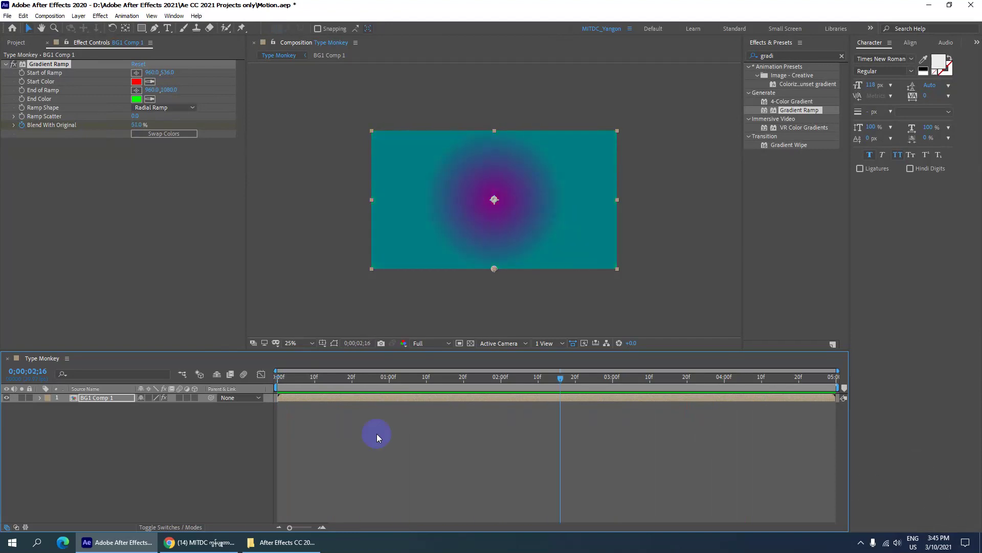
- Reveal the BG1 Comp 1 layer's keyframes and move the 100% Blend With Original keyframe to about 0;00;01;15
{"action": "left_click", "coordinate": [314, 400]}
{"action": "key", "text": "u"}
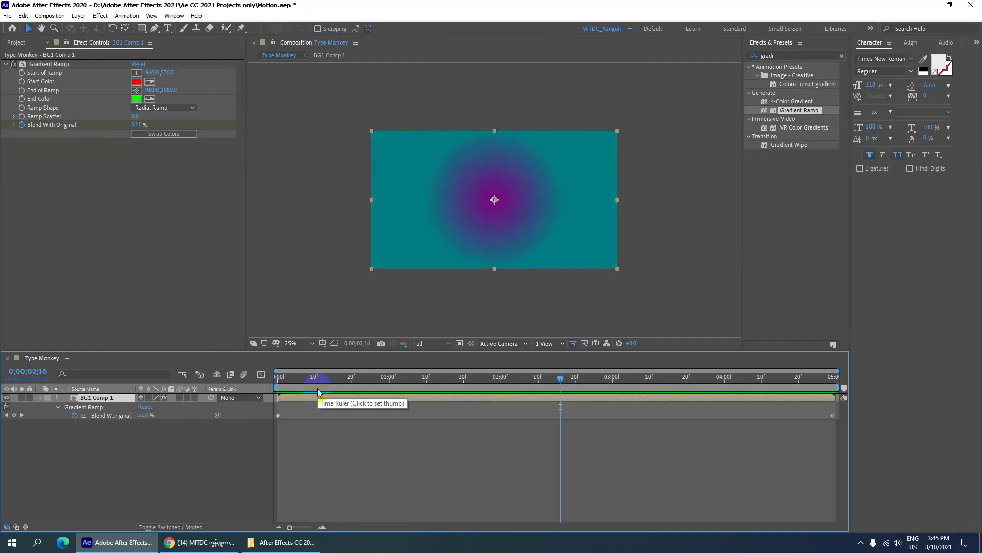
{"action": "left_click_drag", "start_coordinate": [834, 416], "coordinate": [444, 415]}
{"action": "left_click_drag", "start_coordinate": [559, 381], "coordinate": [117, 237]}
{"action": "left_click", "coordinate": [31, 371]}
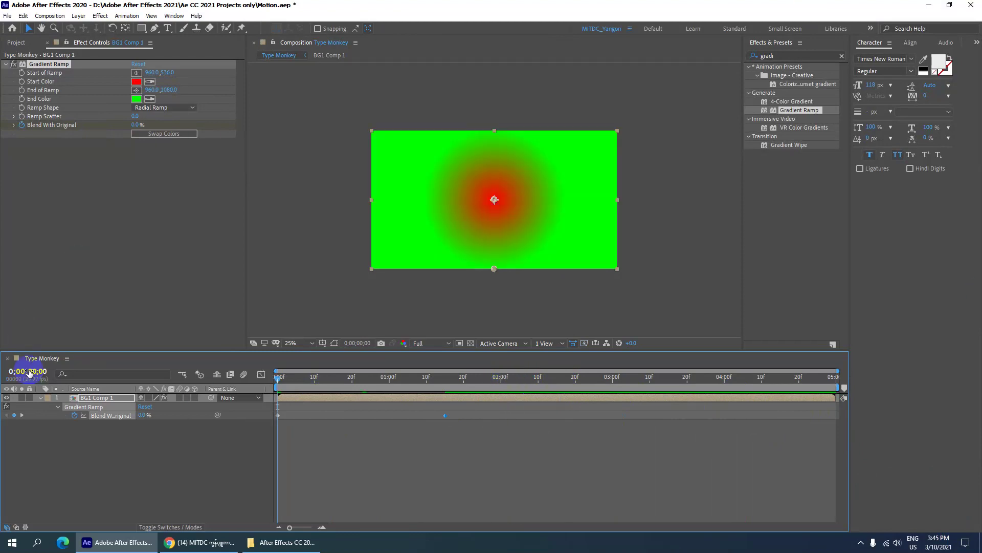
{"action": "type", "text": "100;0"}
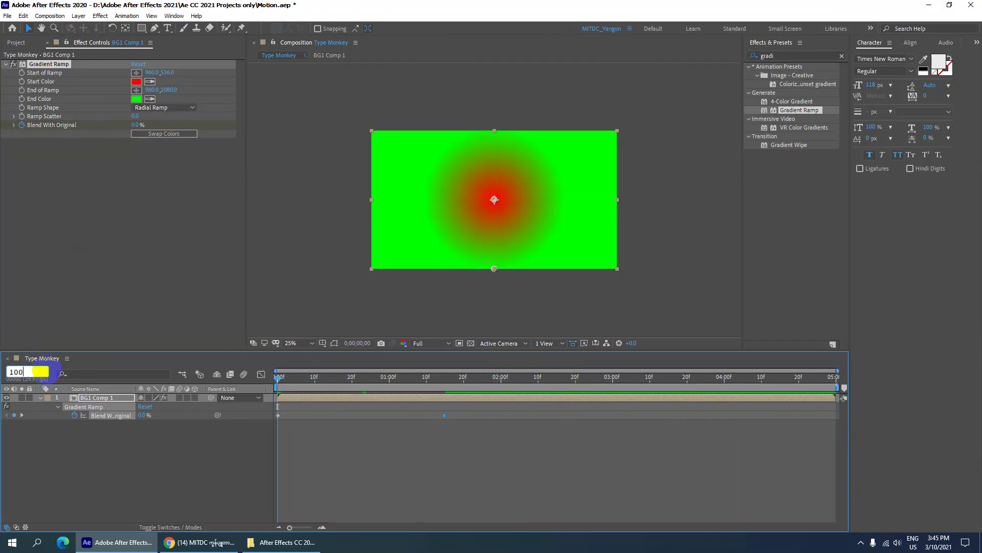
{"action": "type", "text": "0"}
{"action": "key", "text": "Return"}
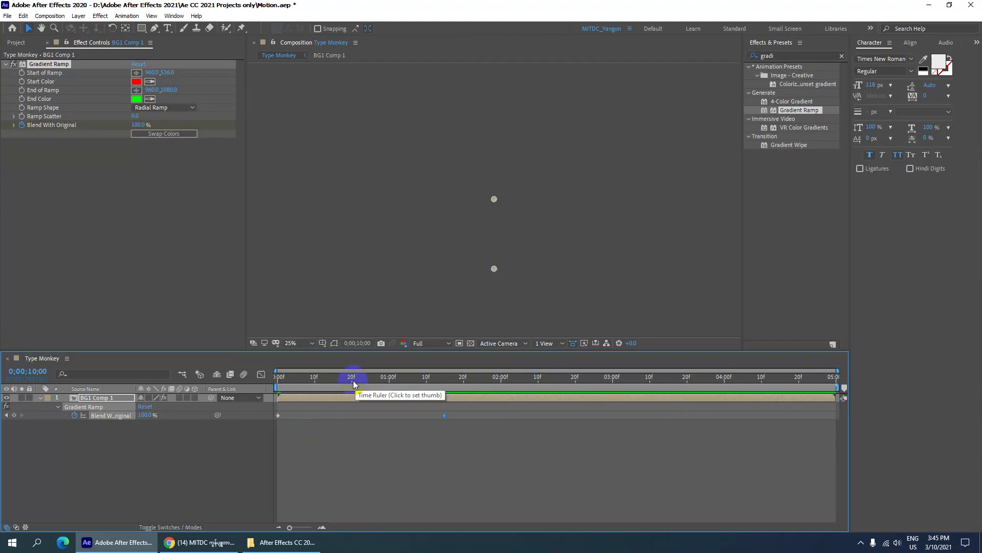
{"action": "left_click_drag", "start_coordinate": [352, 380], "coordinate": [194, 345]}
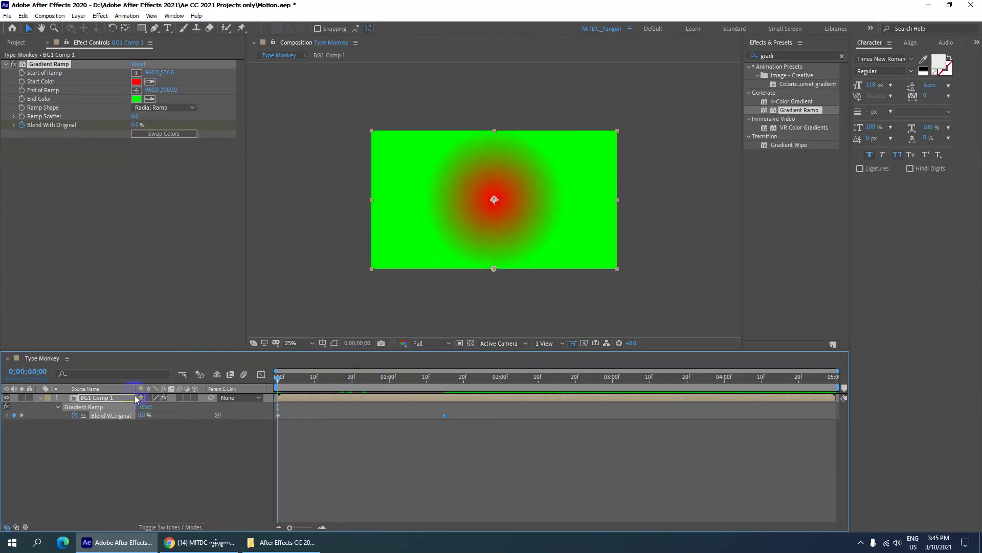
- Go to 0;00;03;00 and trim the Type Monkey composition to a work area ending there
{"action": "left_click", "coordinate": [40, 372]}
{"action": "type", "text": "03"}
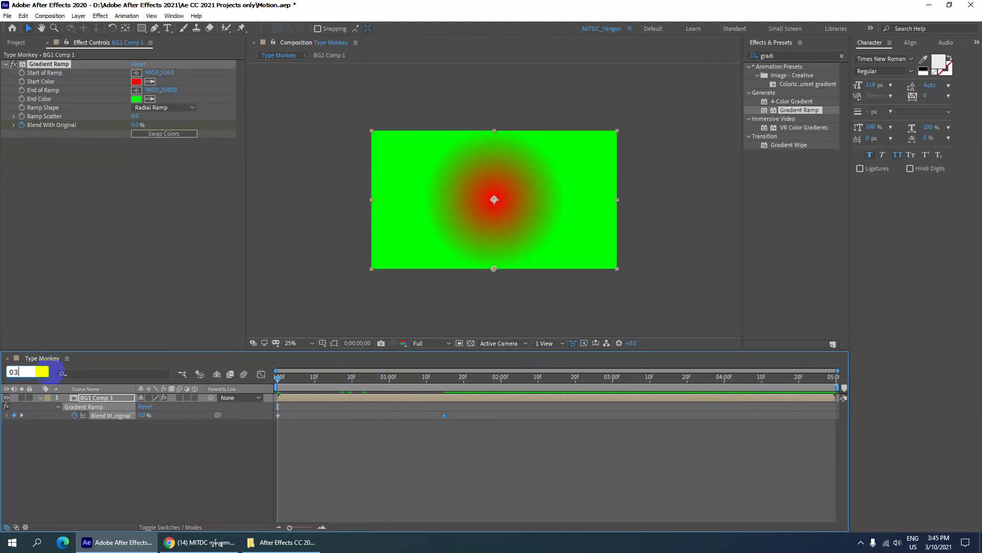
{"action": "key", "text": "Return"}
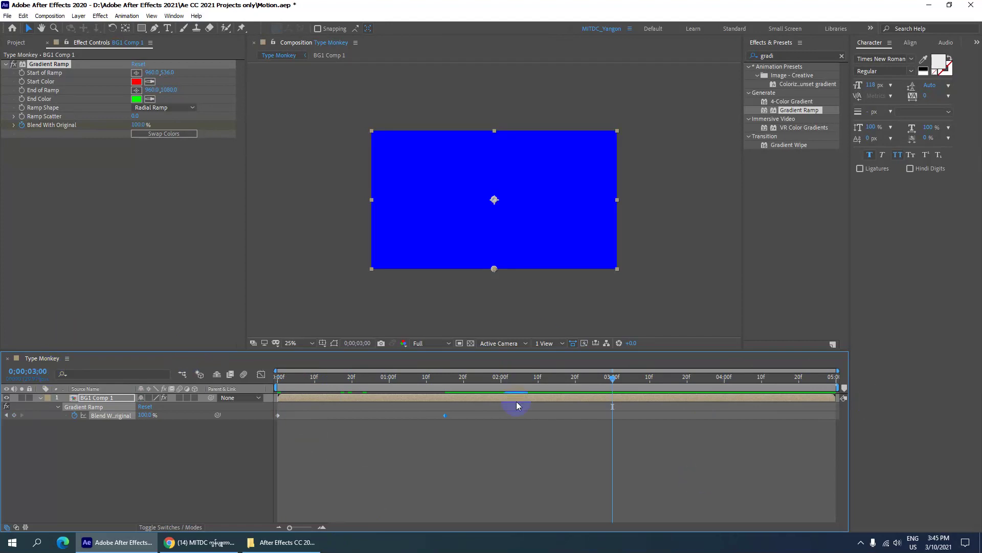
{"action": "right_click", "coordinate": [609, 393]}
{"action": "left_click", "coordinate": [639, 419]}
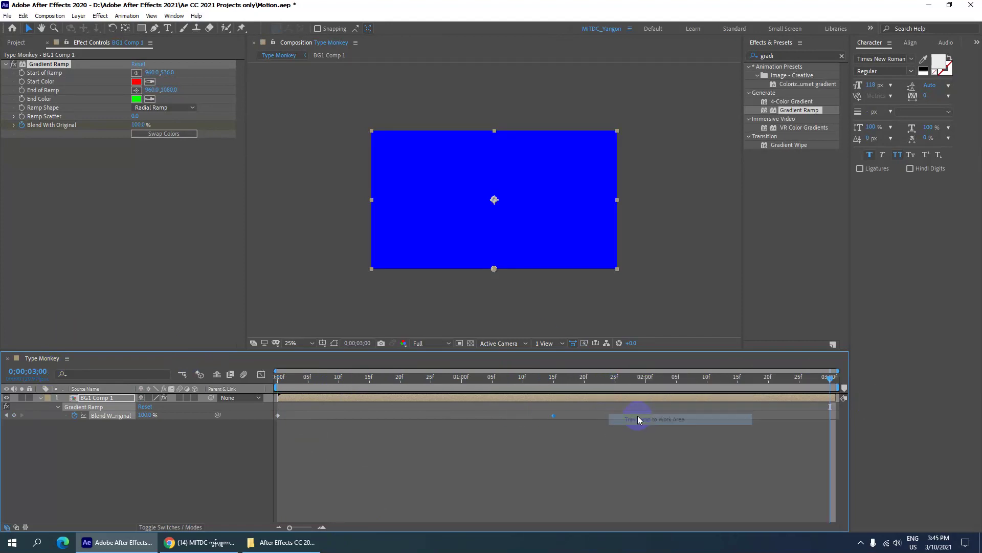
- Move the 100% Blend With Original keyframe to the end of the trimmed composition, preview the animation and collapse the layer
{"action": "left_click_drag", "start_coordinate": [825, 377], "coordinate": [274, 413]}
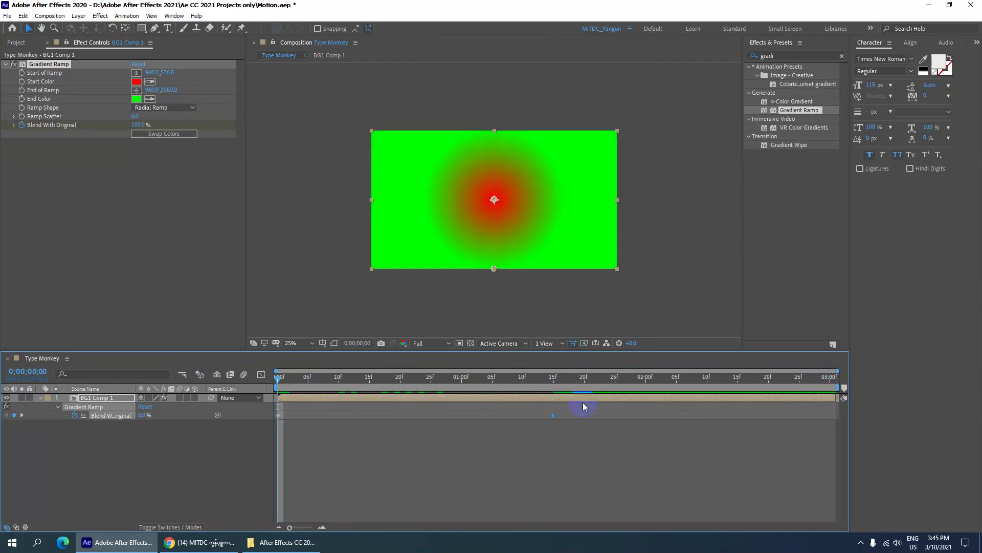
{"action": "left_click_drag", "start_coordinate": [557, 416], "coordinate": [836, 414]}
{"action": "key", "text": "space"}
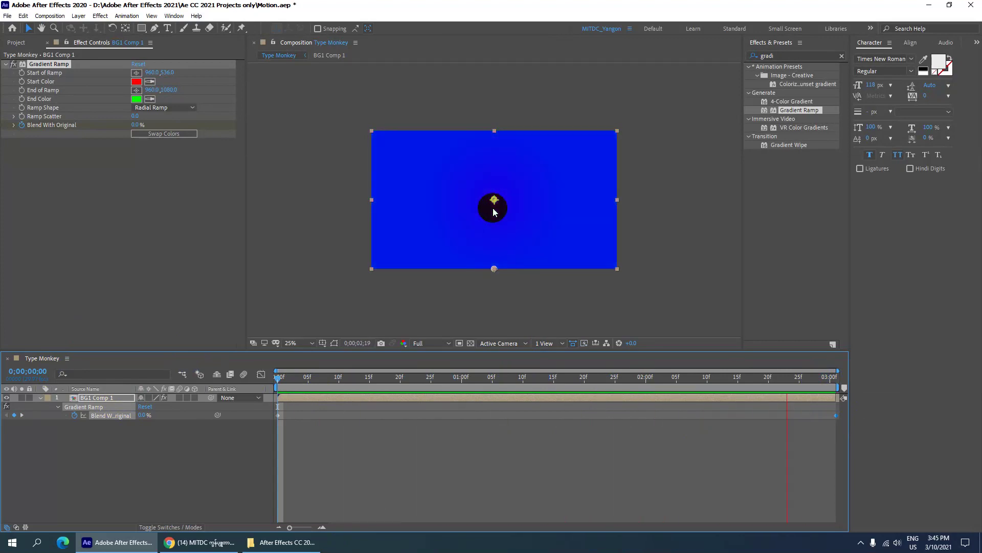
{"action": "key", "text": "space"}
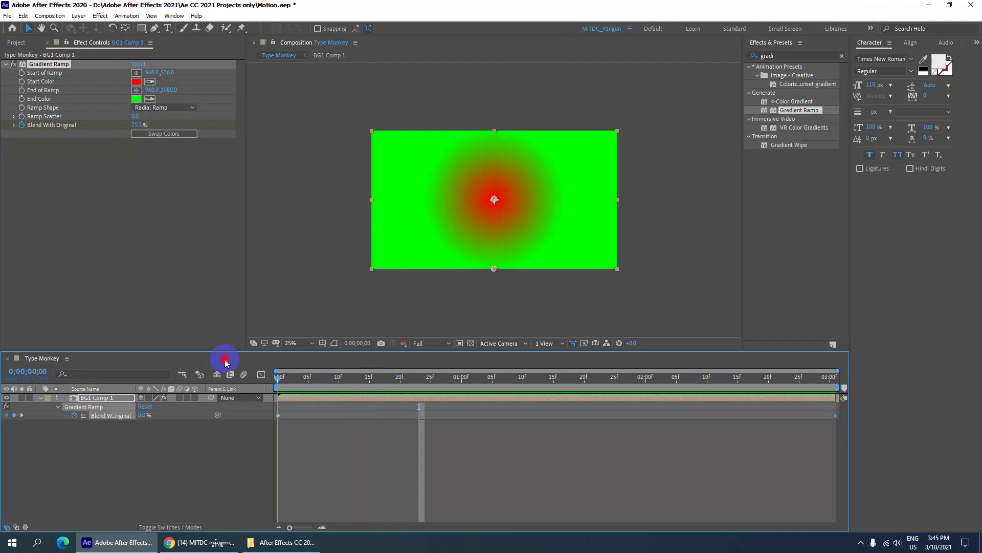
{"action": "left_click_drag", "start_coordinate": [369, 376], "coordinate": [323, 399]}
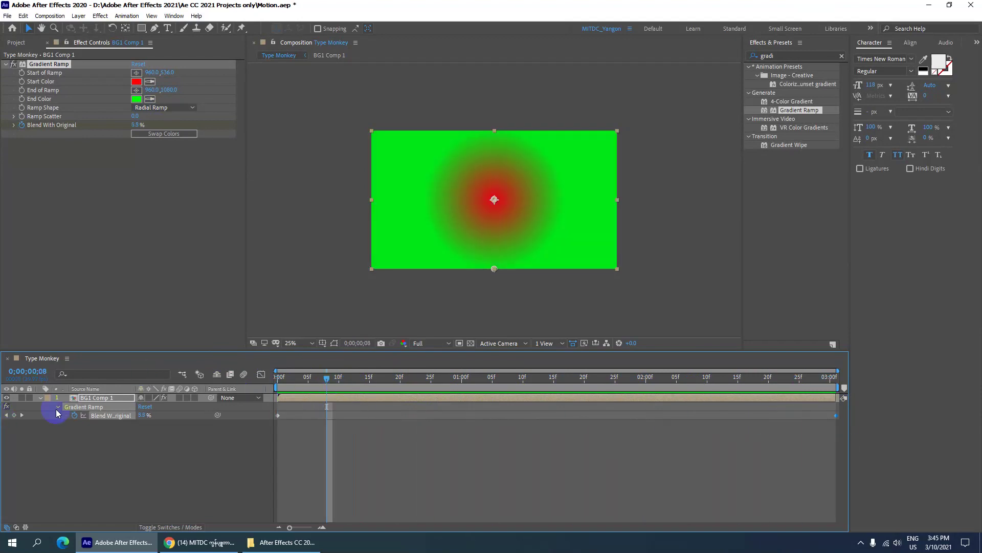
{"action": "left_click", "coordinate": [39, 398]}
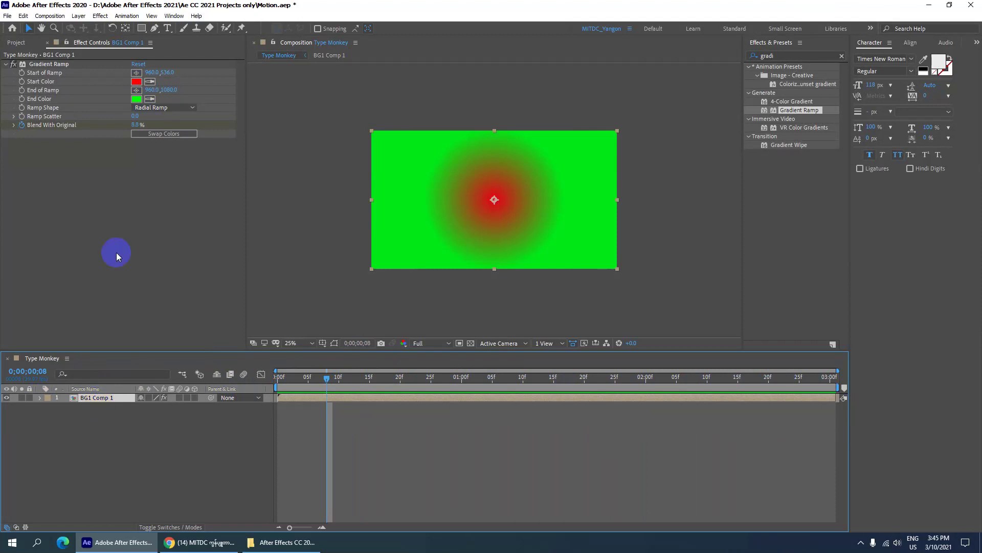
- Create a new HDTV 1080 29.97 composition named Main Comp with a duration of 0;00;33;00
{"action": "left_click", "coordinate": [13, 42]}
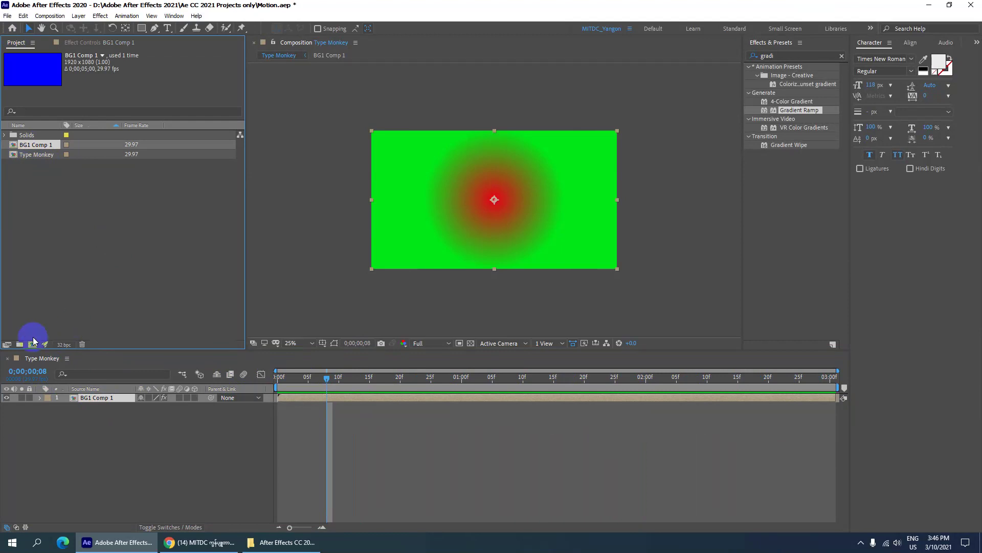
{"action": "left_click", "coordinate": [32, 345]}
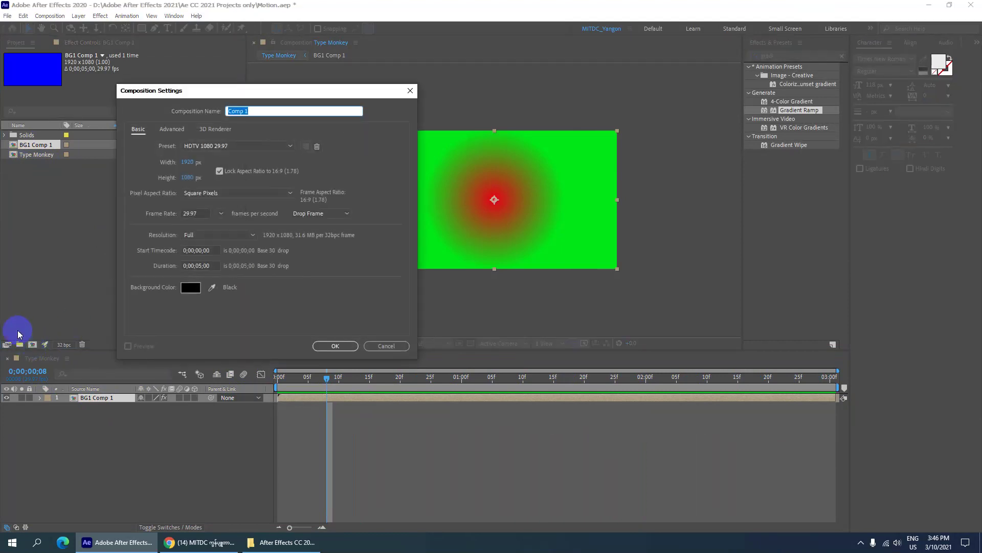
{"action": "left_click", "coordinate": [199, 266]}
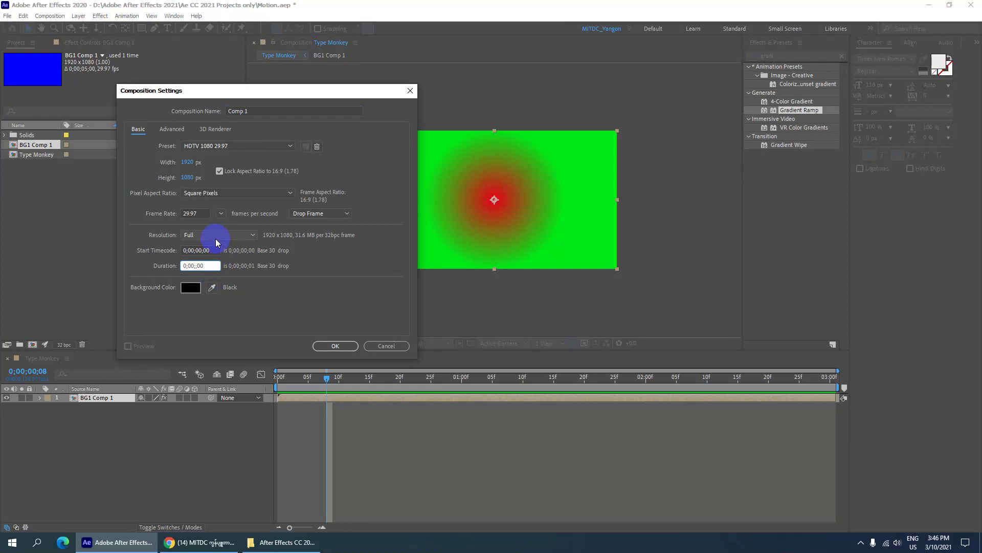
{"action": "type", "text": "30"}
{"action": "left_click_drag", "start_coordinate": [260, 110], "coordinate": [2, 78]}
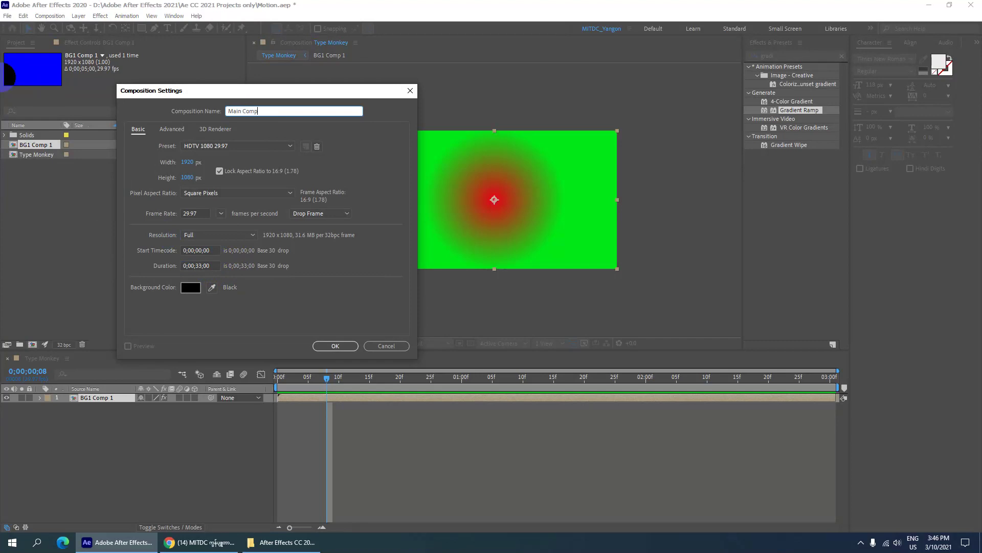
{"action": "key", "text": "Return"}
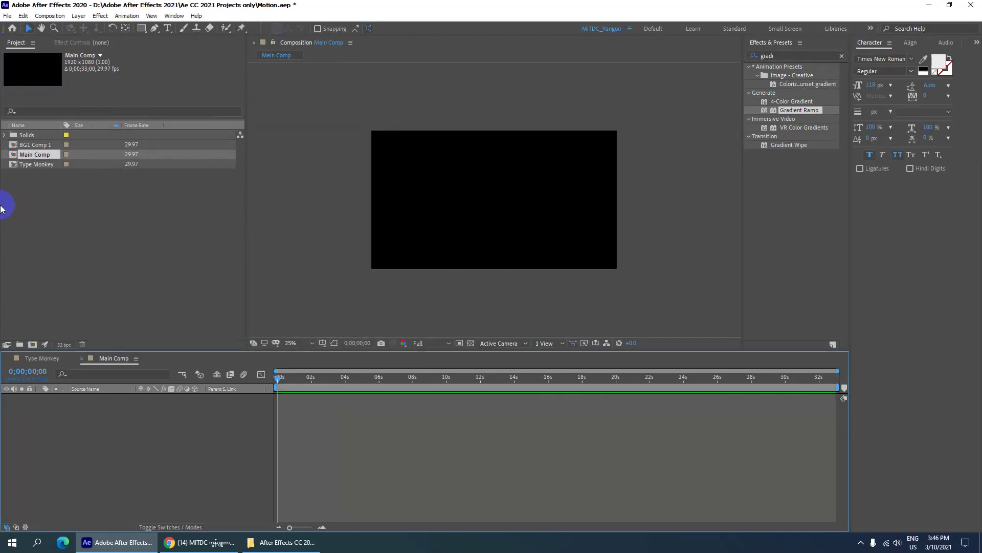
- Add BG1 Comp 1 from the project as a layer in Main Comp
{"action": "left_click", "coordinate": [35, 144]}
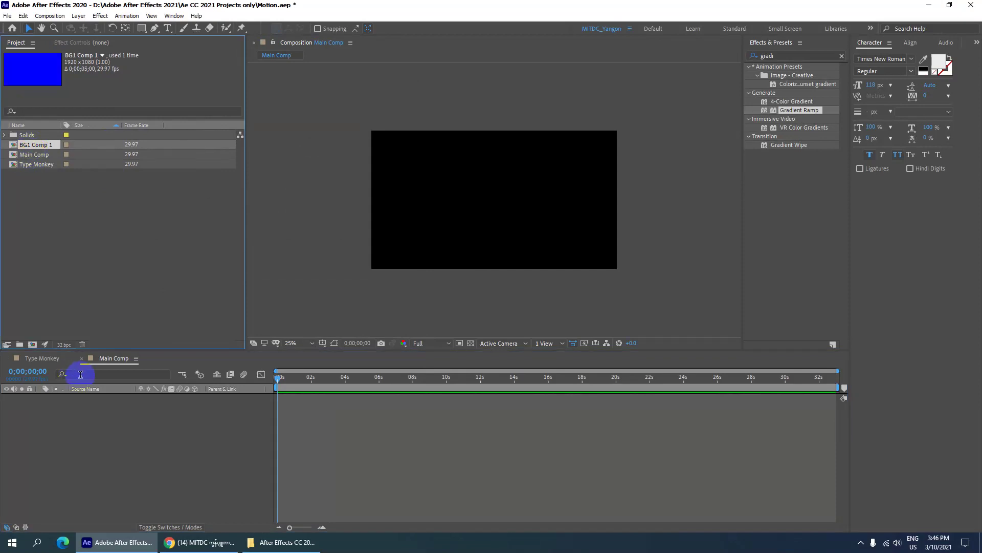
{"action": "left_click", "coordinate": [50, 360]}
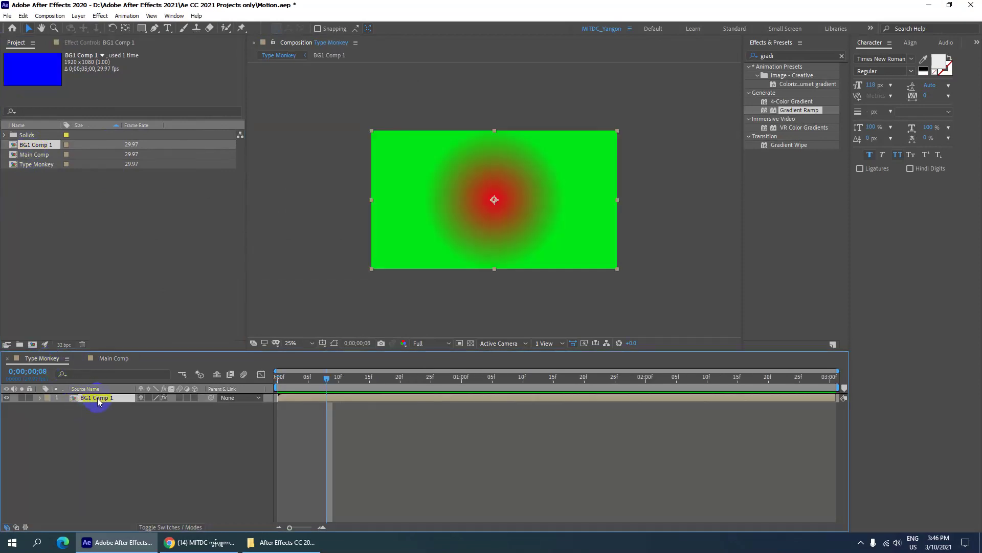
{"action": "left_click", "coordinate": [110, 358]}
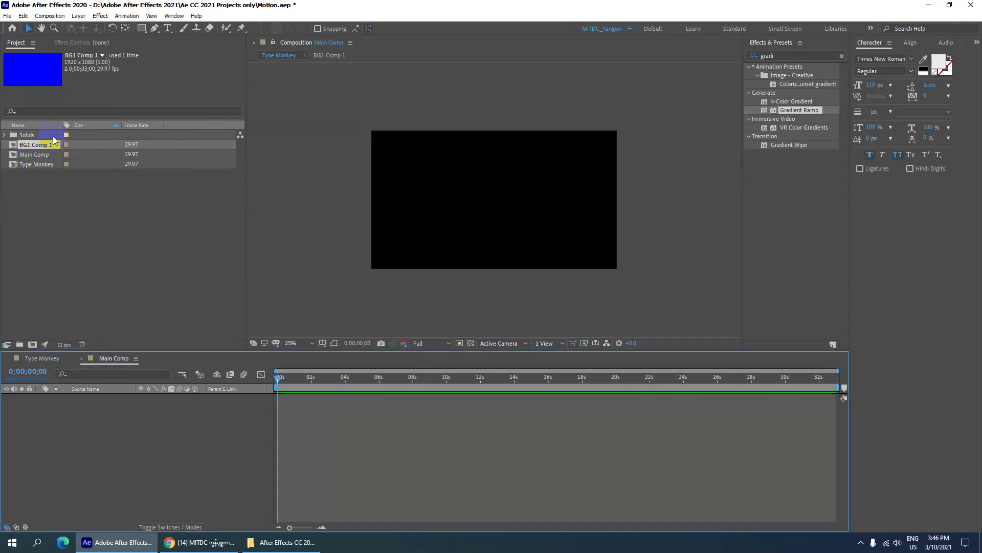
{"action": "left_click_drag", "start_coordinate": [34, 146], "coordinate": [92, 468]}
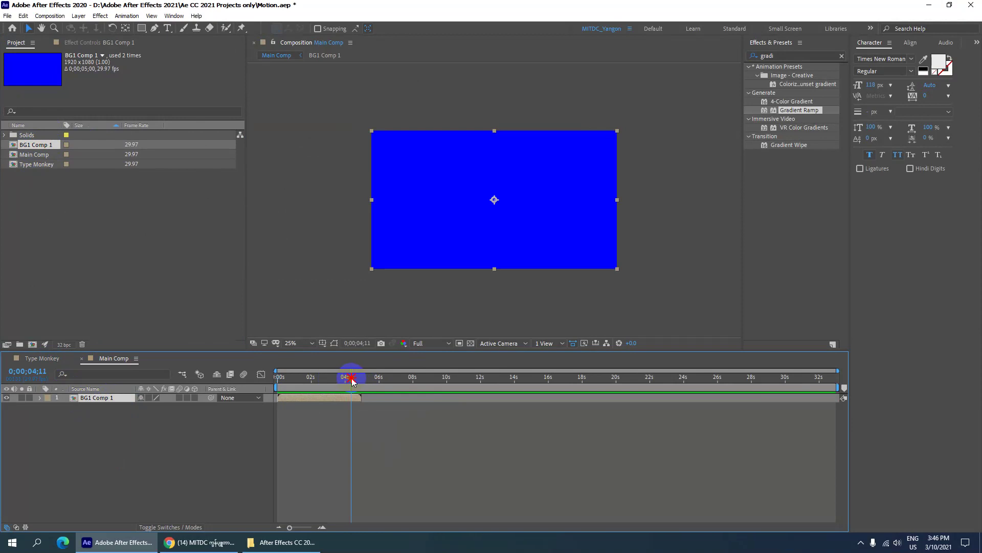
- Preview BG1 Comp 1 within Main Comp from the start and return to the Type Monkey composition
{"action": "left_click_drag", "start_coordinate": [277, 380], "coordinate": [278, 393]}
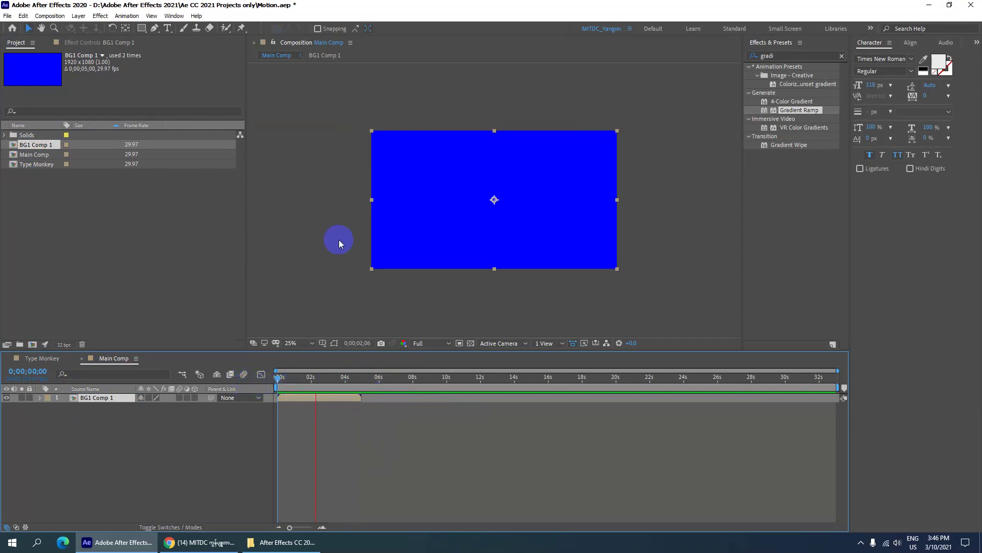
{"action": "left_click", "coordinate": [378, 382]}
{"action": "left_click", "coordinate": [341, 376]}
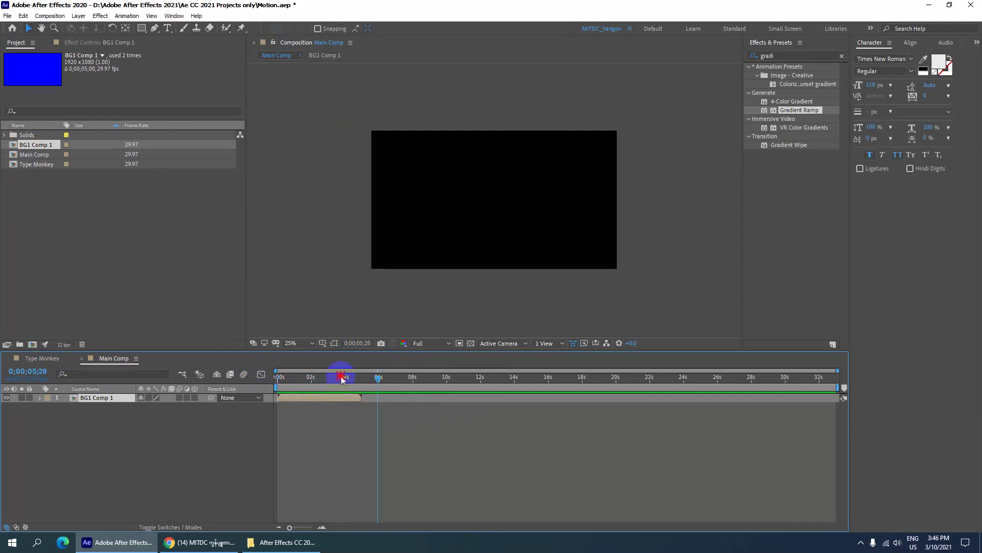
{"action": "left_click_drag", "start_coordinate": [341, 376], "coordinate": [247, 379]}
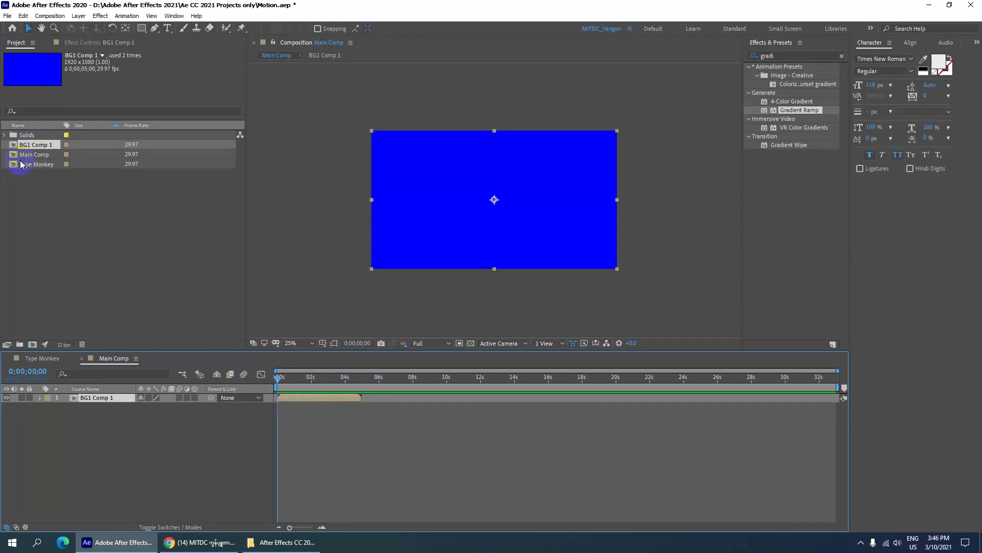
{"action": "left_click", "coordinate": [32, 359]}
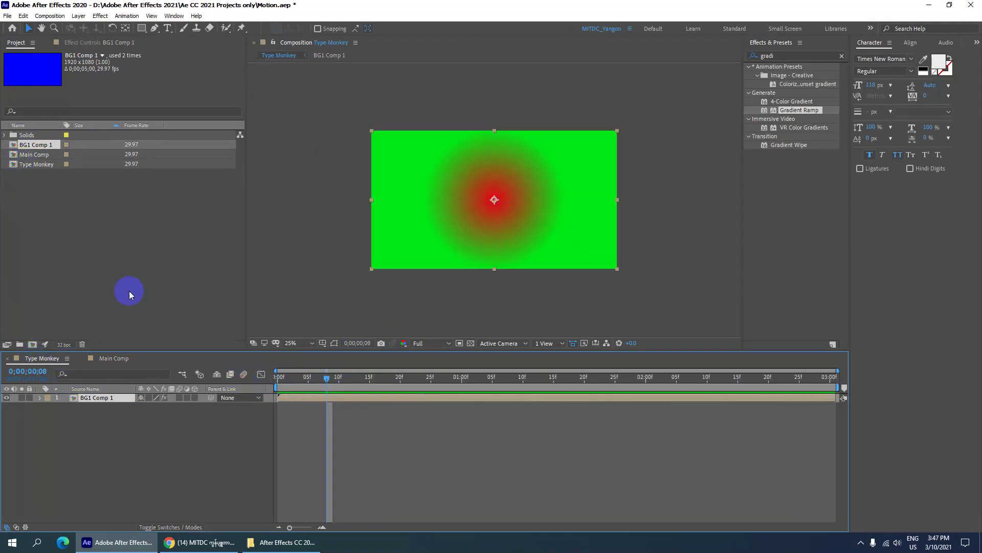
- Replace the BG1 Comp 1 layer in Main Comp with the Type Monkey composition and preview it
{"action": "left_click", "coordinate": [38, 163]}
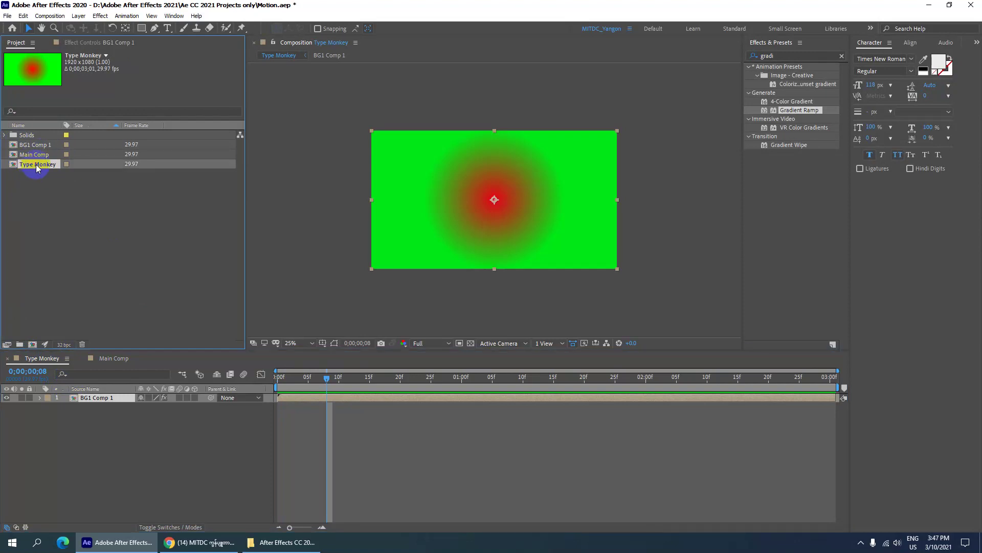
{"action": "left_click", "coordinate": [102, 397]}
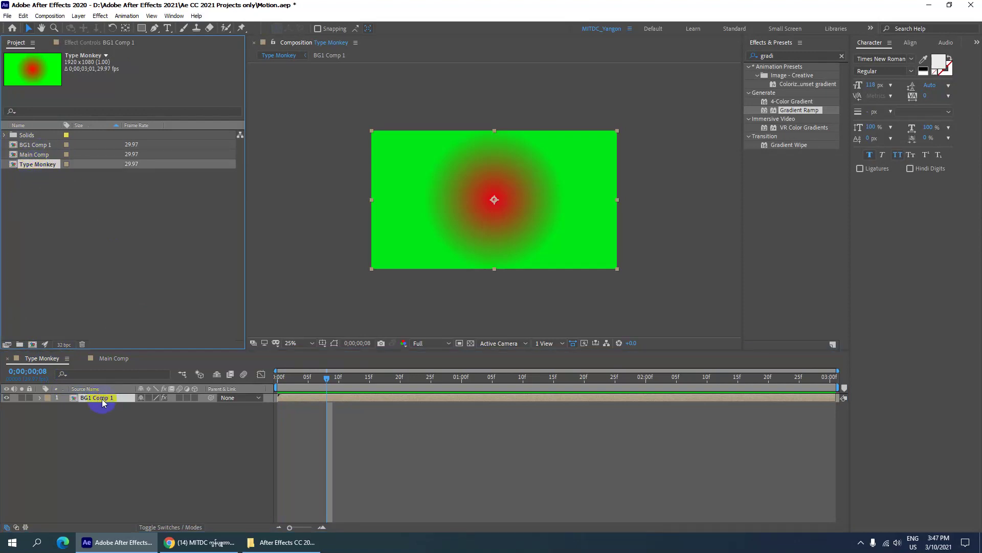
{"action": "left_click", "coordinate": [105, 358]}
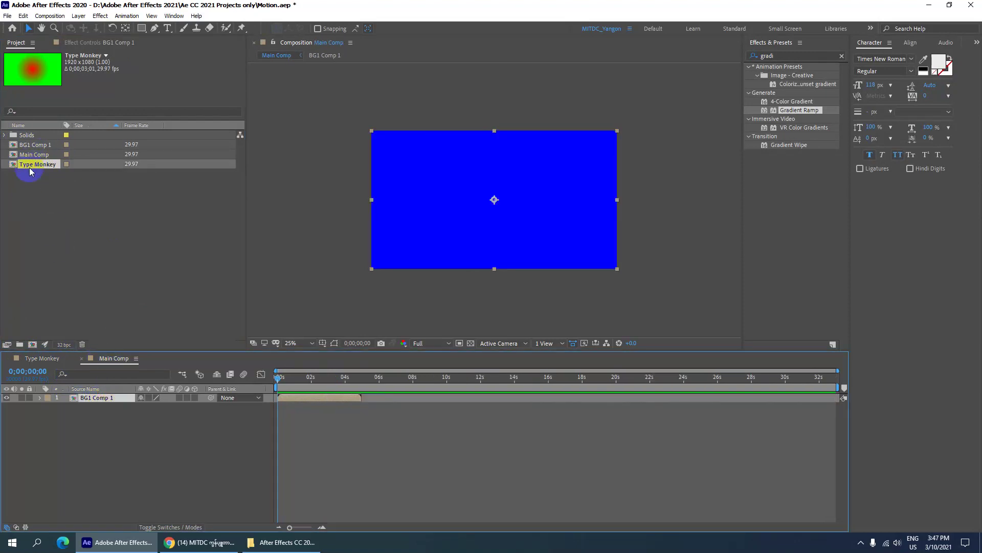
{"action": "left_click_drag", "start_coordinate": [29, 165], "coordinate": [82, 399]}
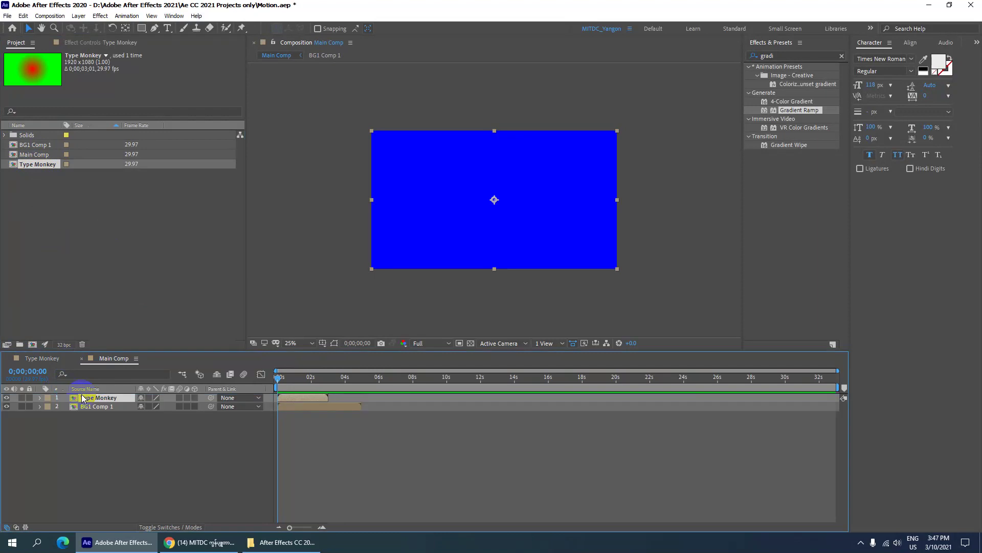
{"action": "left_click", "coordinate": [96, 407]}
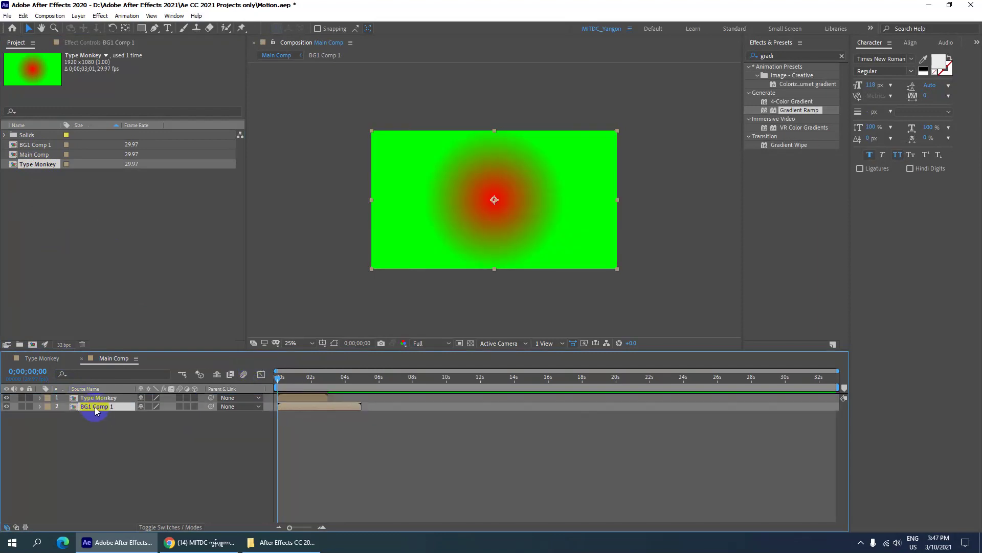
{"action": "key", "text": "Delete"}
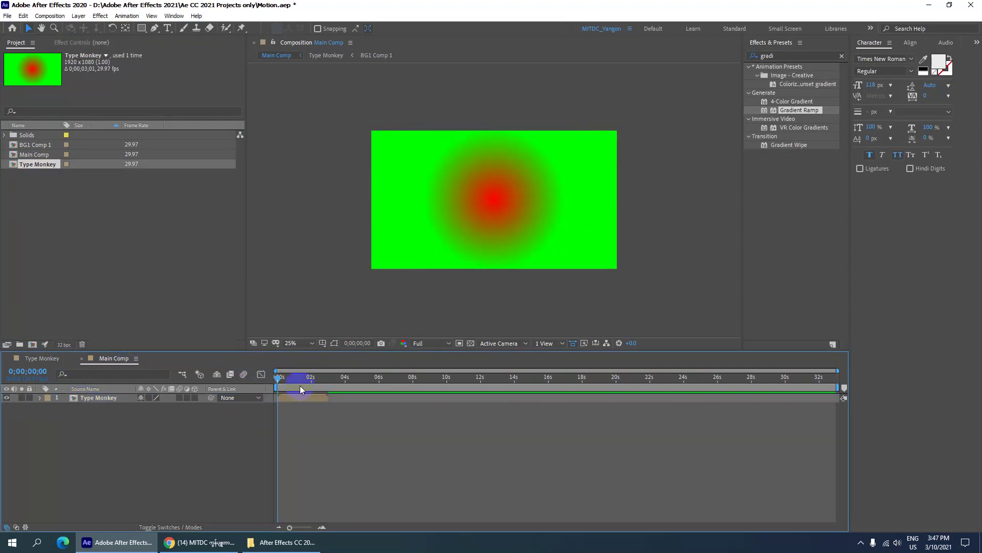
{"action": "key", "text": "space"}
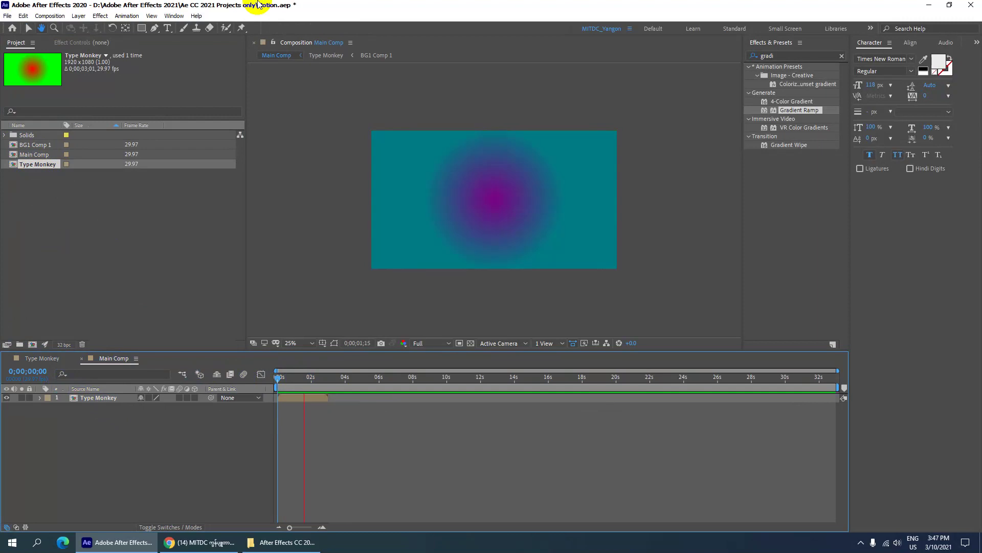
- Rename the BG1 Comp 1 composition in the project as Precomp
{"action": "left_click", "coordinate": [39, 145]}
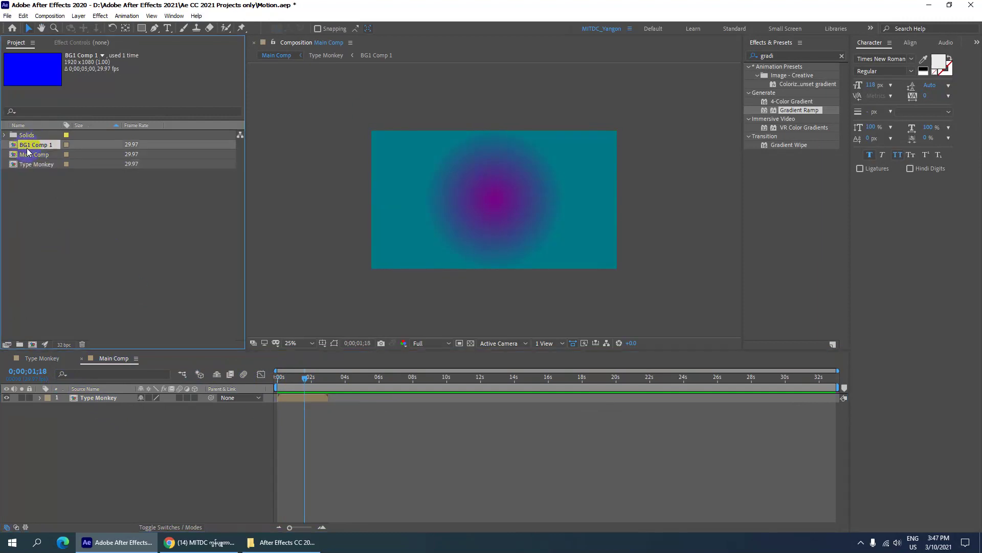
{"action": "left_click", "coordinate": [47, 206]}
{"action": "left_click", "coordinate": [26, 145]}
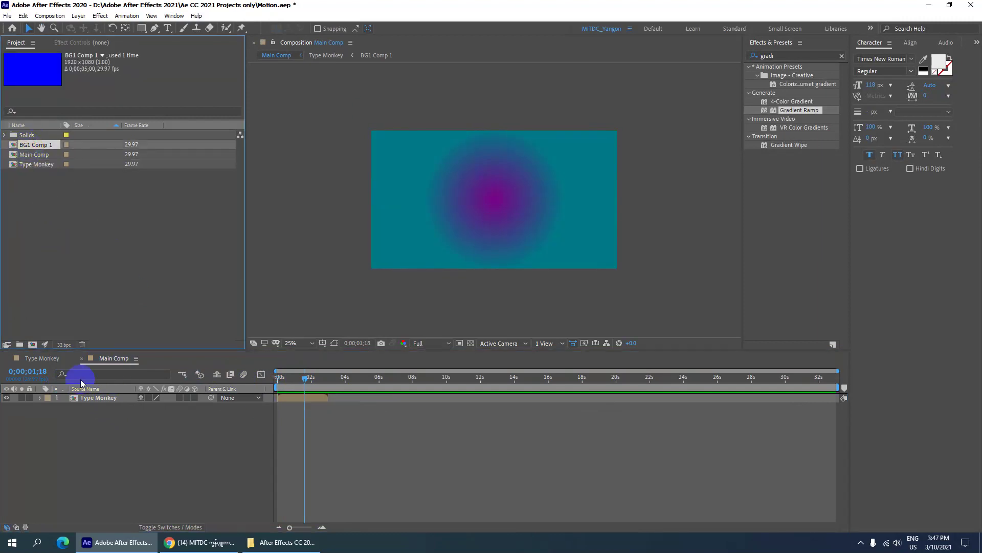
{"action": "left_click", "coordinate": [42, 359]}
{"action": "left_click", "coordinate": [92, 398]}
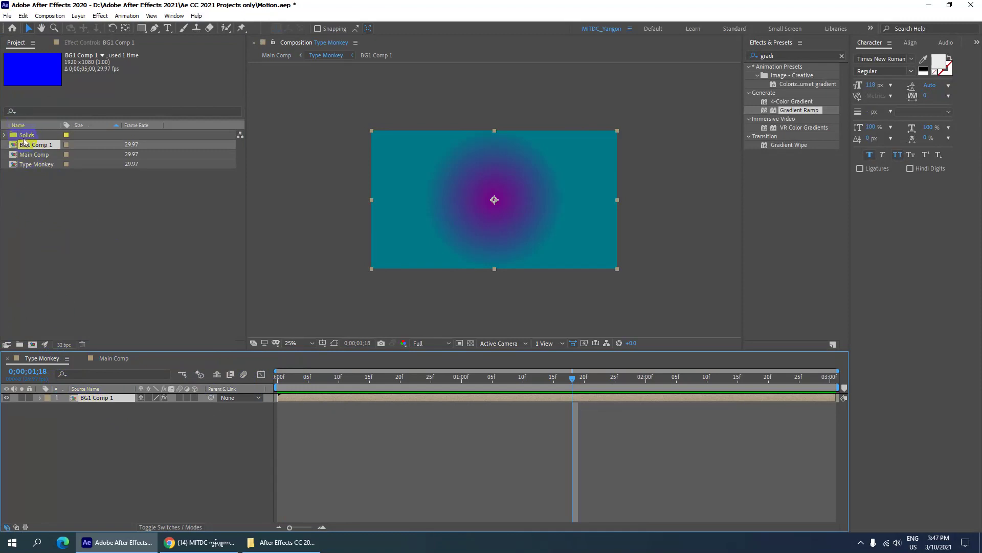
{"action": "key", "text": "Return"}
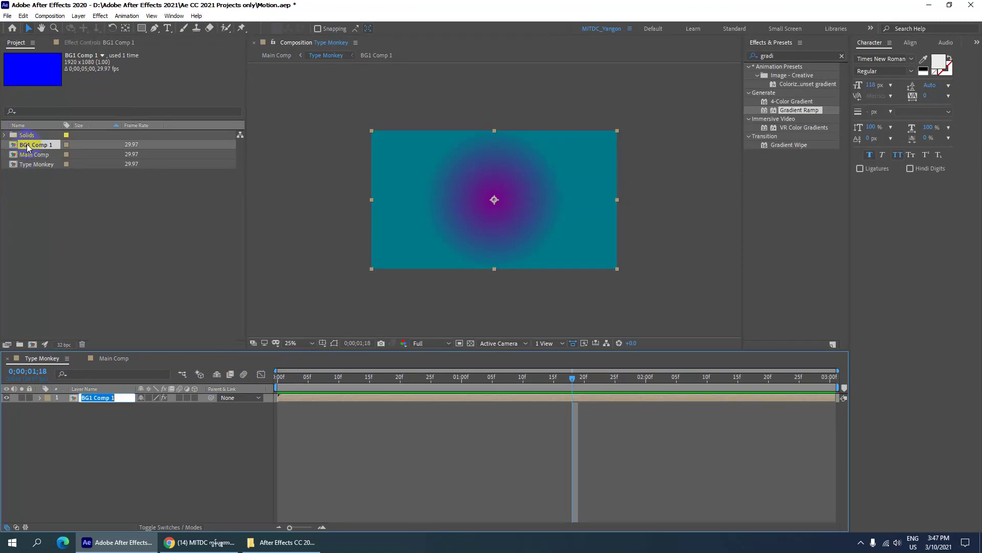
{"action": "left_click", "coordinate": [36, 185]}
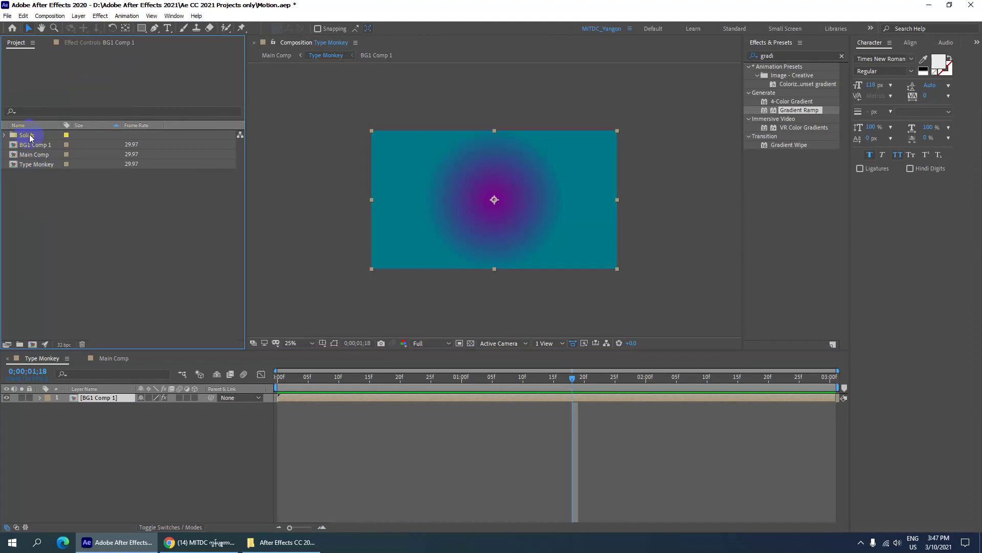
{"action": "left_click", "coordinate": [32, 146]}
{"action": "key", "text": "Return"}
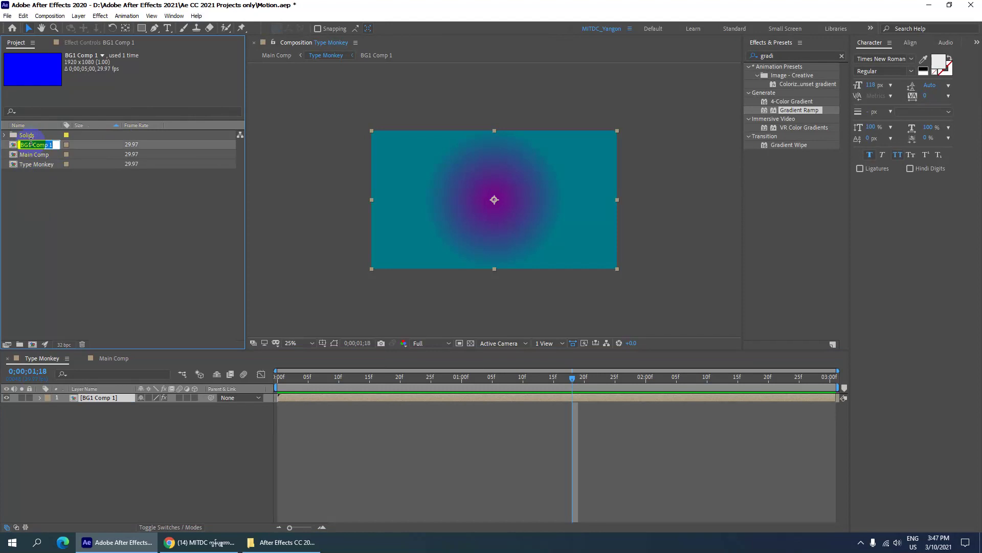
{"action": "type", "text": "Precomp"}
{"action": "key", "text": "Return"}
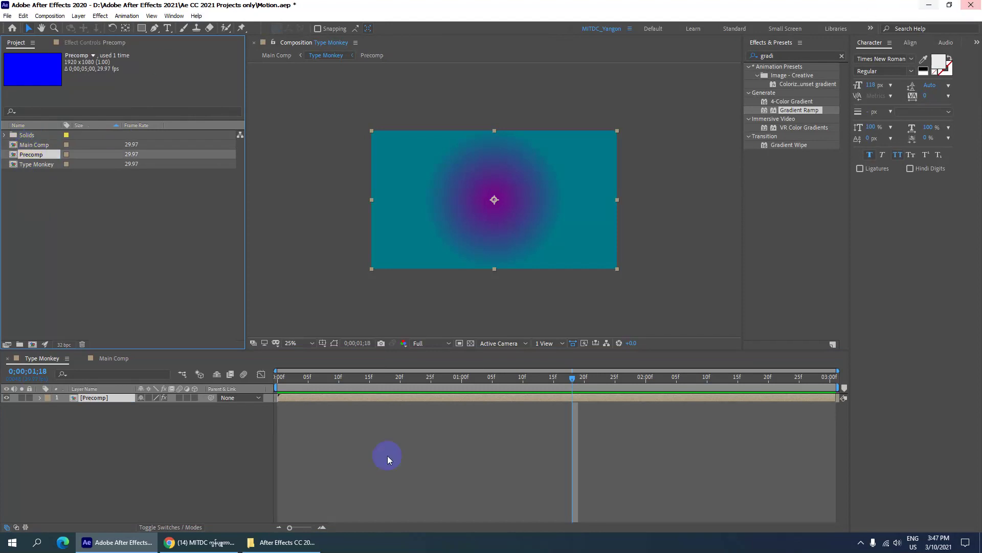
- Return to the start of Main Comp and duplicate the Type Monkey layer ten times
{"action": "left_click", "coordinate": [114, 358]}
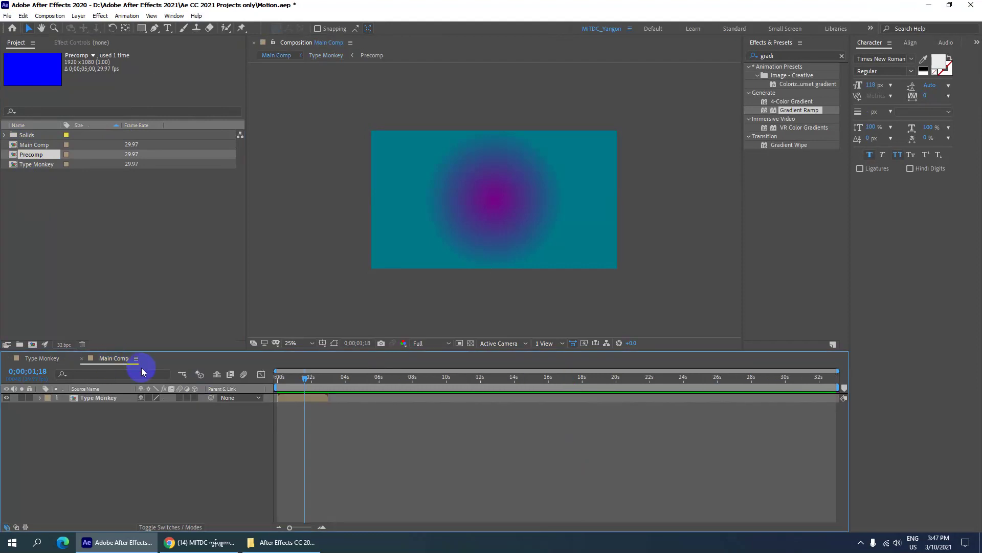
{"action": "left_click_drag", "start_coordinate": [280, 381], "coordinate": [278, 379]}
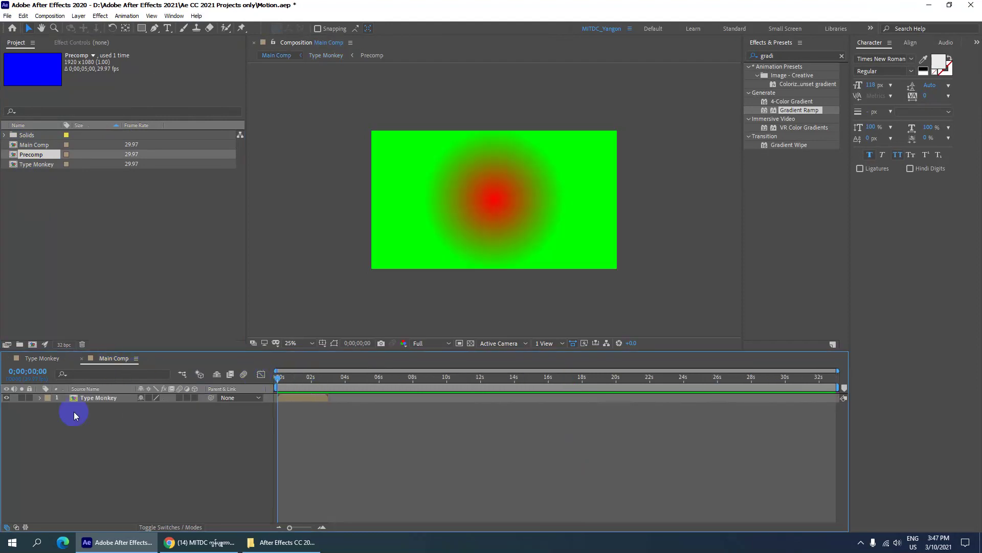
{"action": "left_click", "coordinate": [91, 397]}
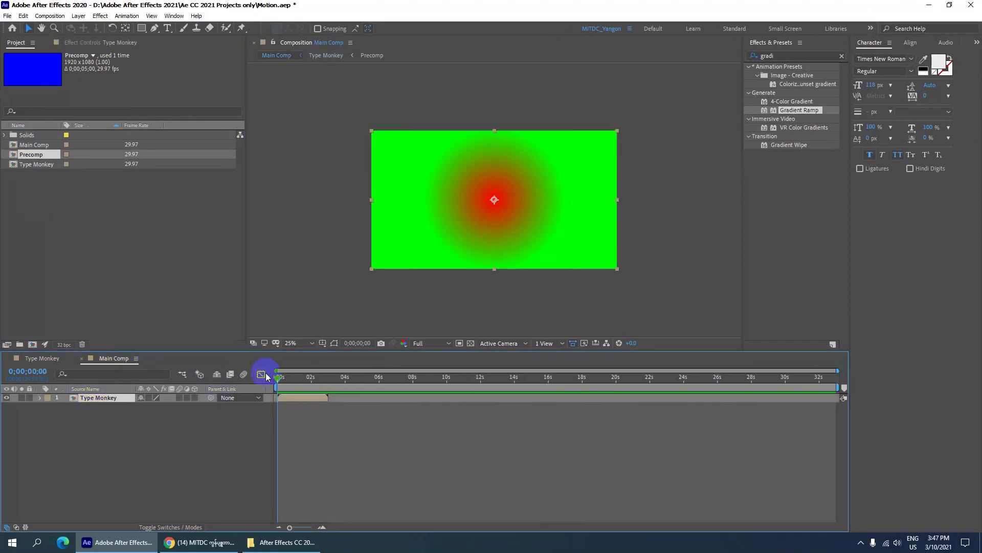
{"action": "left_click_drag", "start_coordinate": [284, 379], "coordinate": [263, 381]}
{"action": "left_click", "coordinate": [86, 421]}
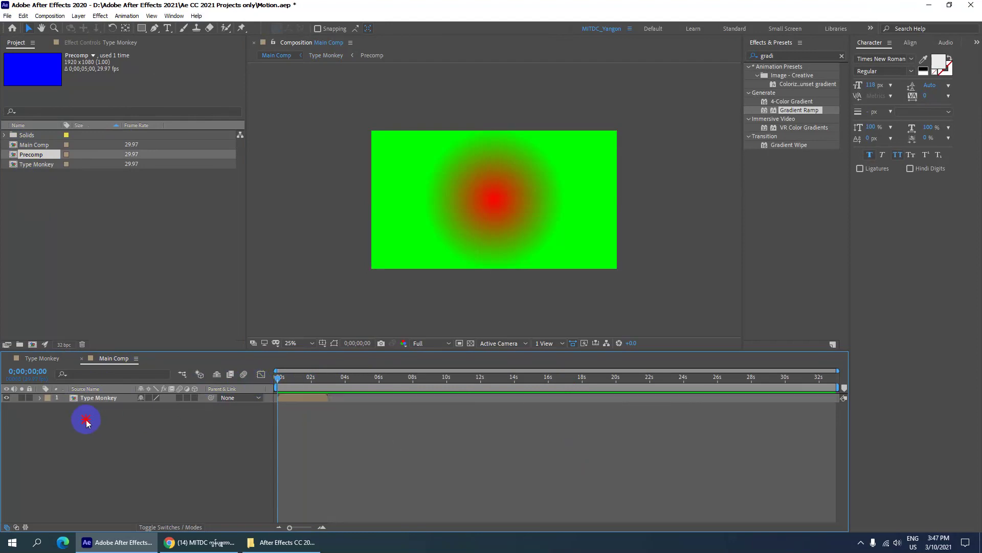
{"action": "left_click", "coordinate": [95, 398]}
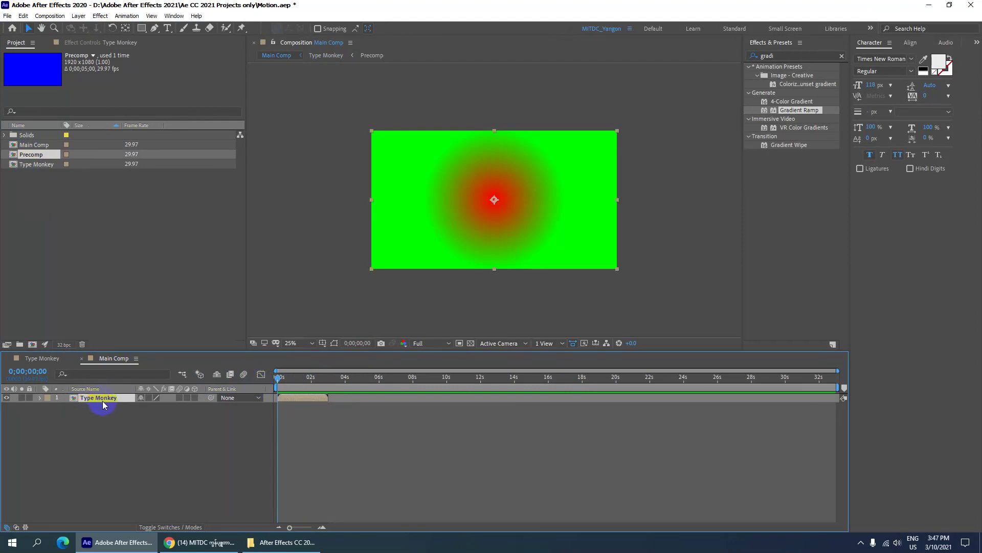
{"action": "key", "text": "ctrl+d"}
{"action": "key", "text": "ctrl+d"}
{"action": "key", "text": "ctrl+d"}
{"action": "key", "text": "ctrl+d"}
{"action": "key", "text": "ctrl+d"}
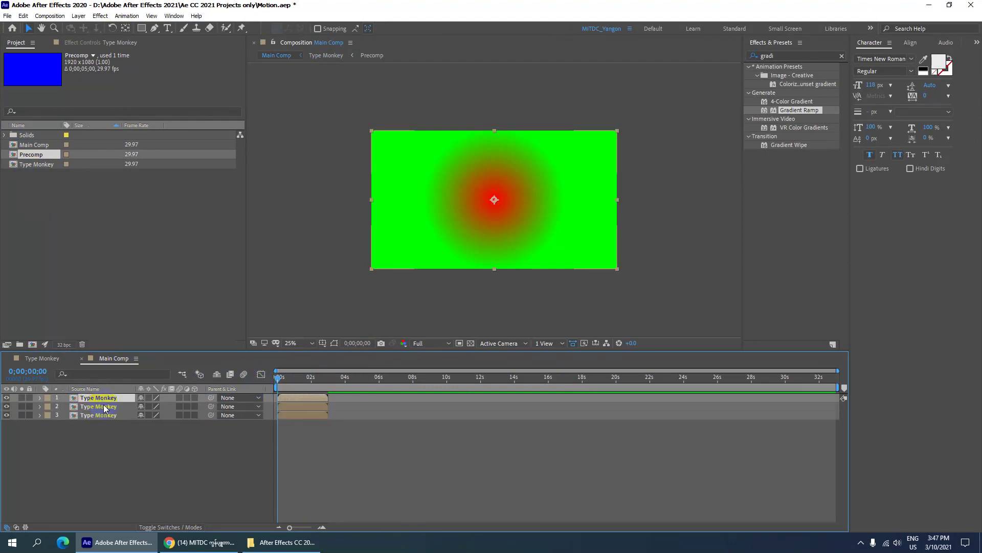
{"action": "key", "text": "ctrl+d"}
{"action": "key", "text": "ctrl+d"}
{"action": "key", "text": "ctrl+d"}
{"action": "key", "text": "ctrl+d"}
{"action": "key", "text": "ctrl+d"}
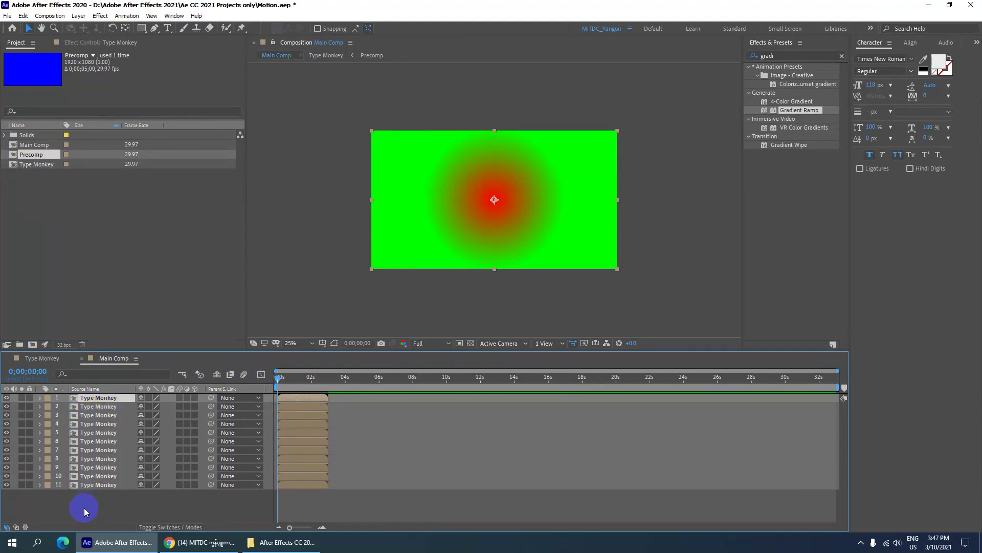
- Sequence all Type Monkey layers with a 0;00;00;03 overlap and the Dissolve Front Layer transition, and preview the sequence
{"action": "key", "text": "ctrl+a"}
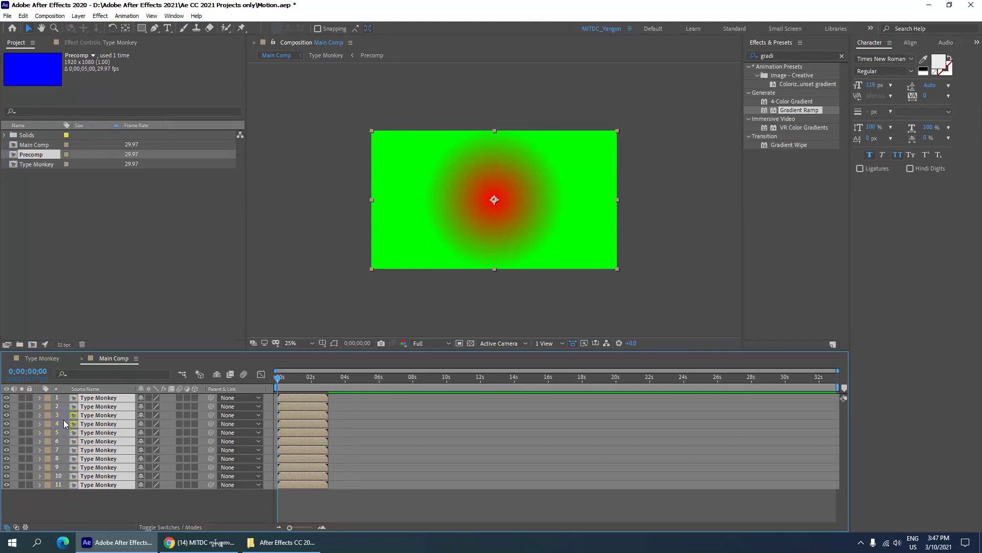
{"action": "left_click", "coordinate": [130, 17]}
{"action": "mouse_move", "coordinate": [240, 122]}
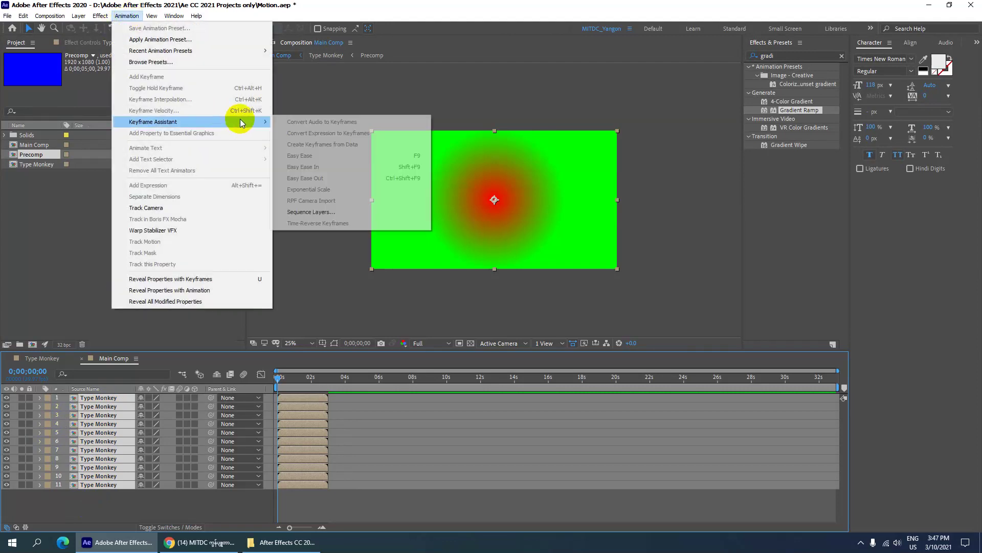
{"action": "left_click", "coordinate": [330, 212]}
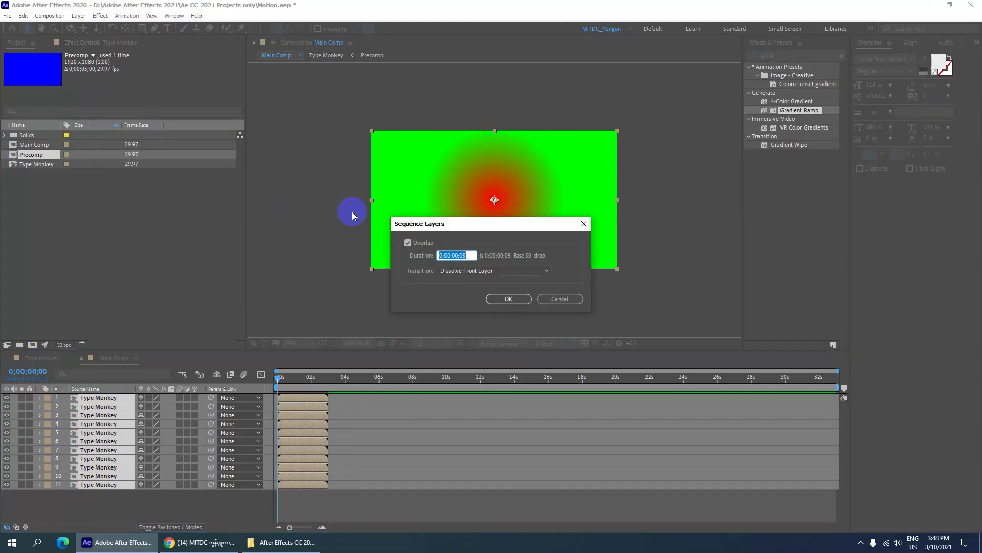
{"action": "left_click_drag", "start_coordinate": [462, 227], "coordinate": [305, 168]}
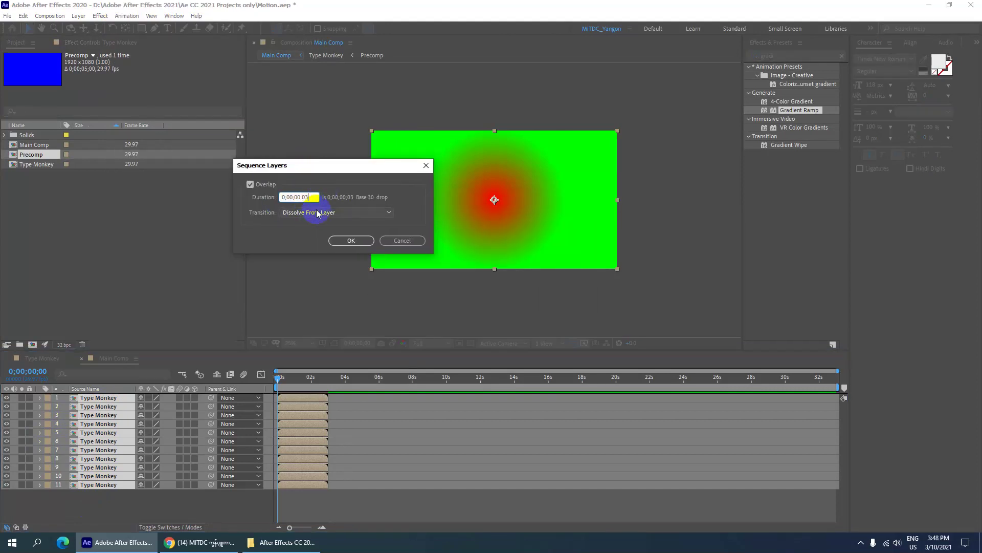
{"action": "left_click", "coordinate": [253, 185]}
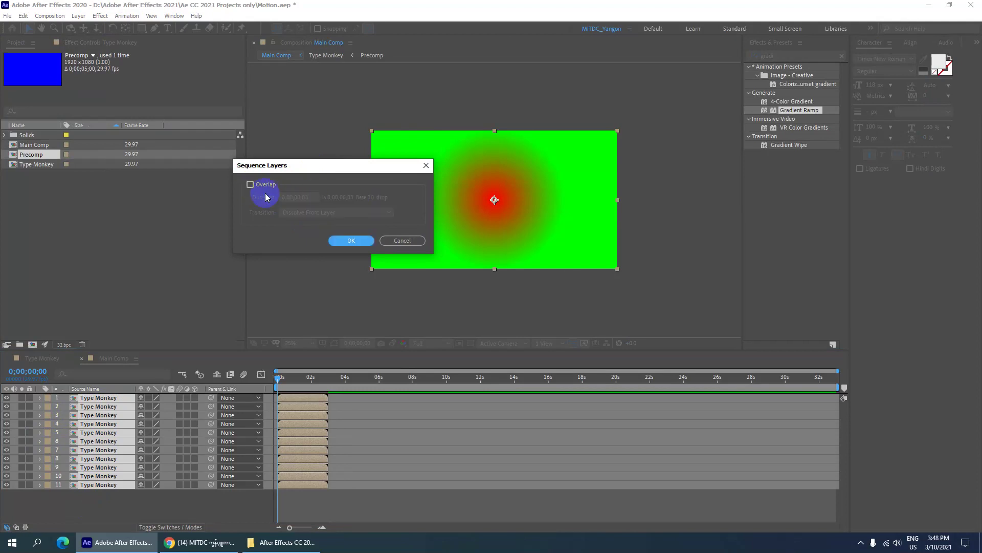
{"action": "left_click", "coordinate": [250, 185]}
{"action": "left_click", "coordinate": [297, 195]}
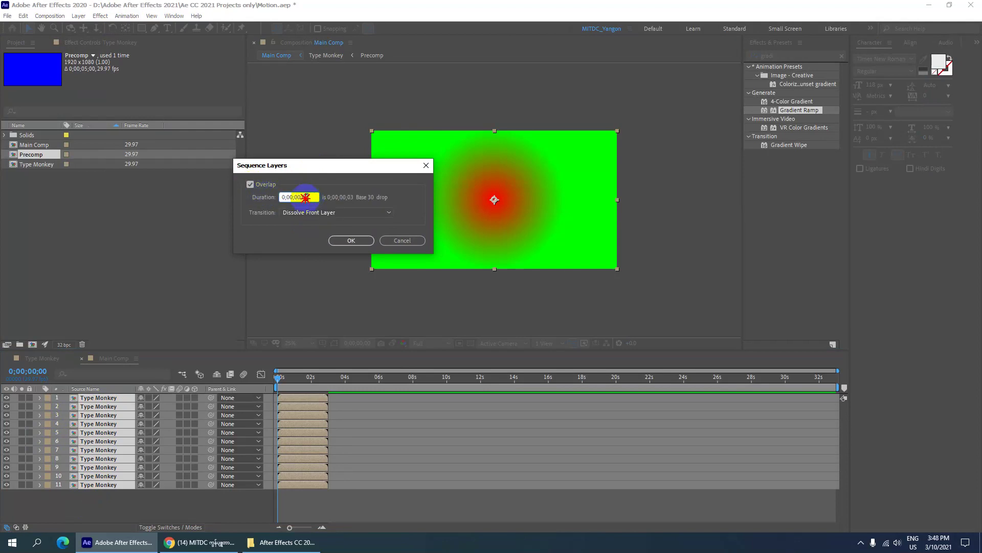
{"action": "left_click_drag", "start_coordinate": [305, 197], "coordinate": [329, 223]}
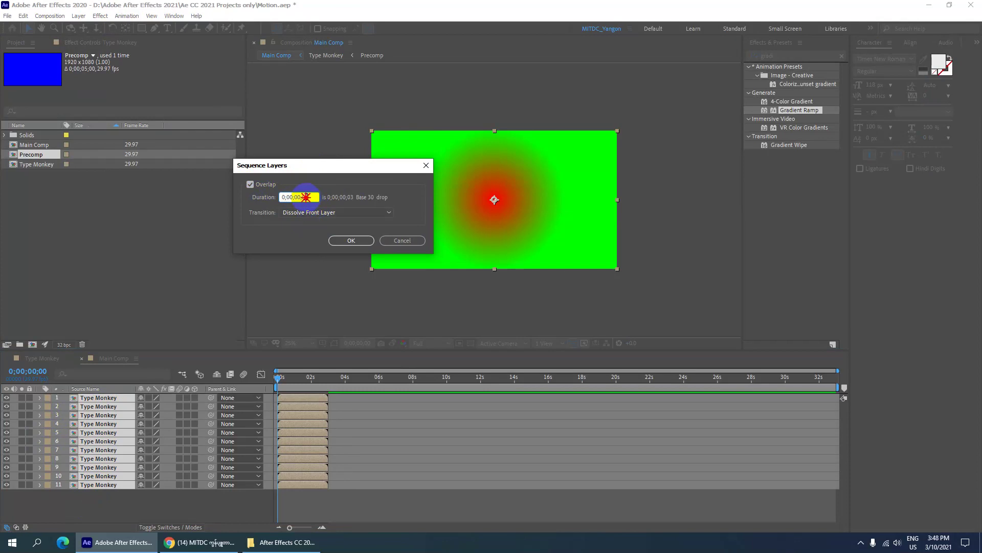
{"action": "left_click", "coordinate": [313, 213]}
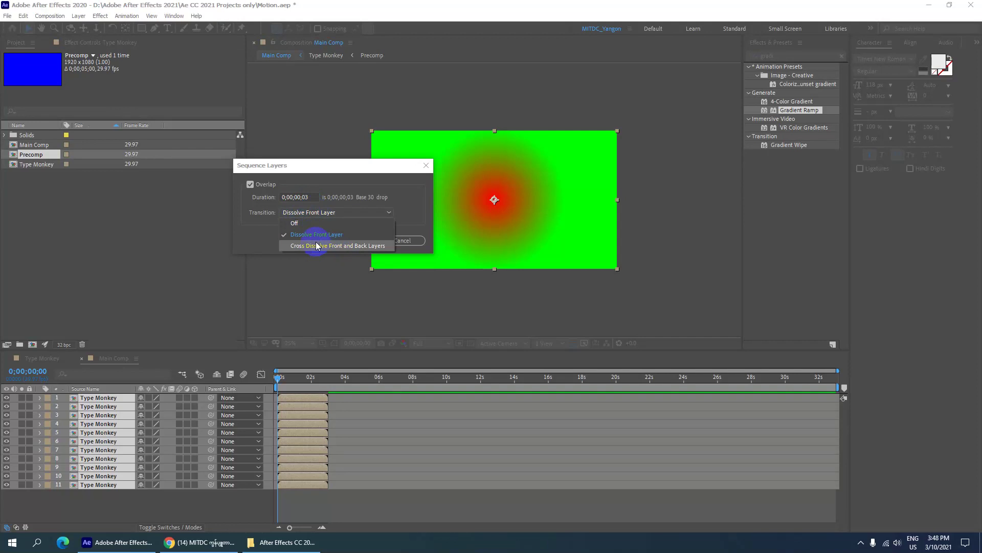
{"action": "left_click", "coordinate": [320, 233]}
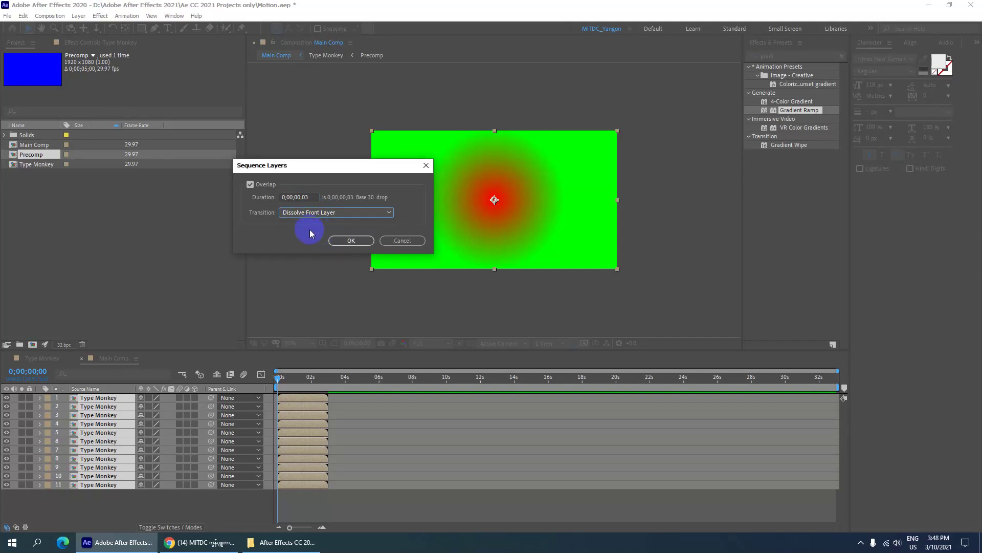
{"action": "left_click", "coordinate": [342, 241]}
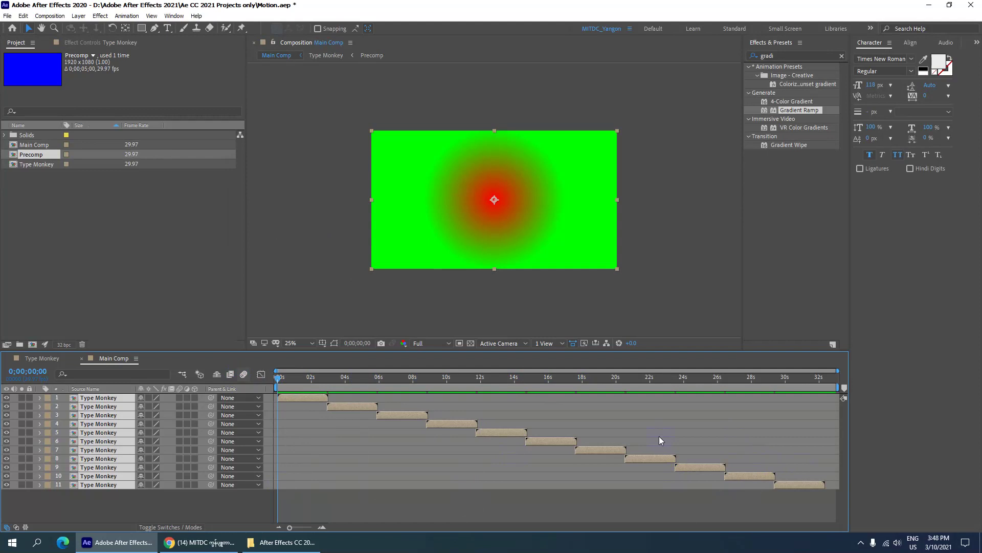
{"action": "key", "text": "space"}
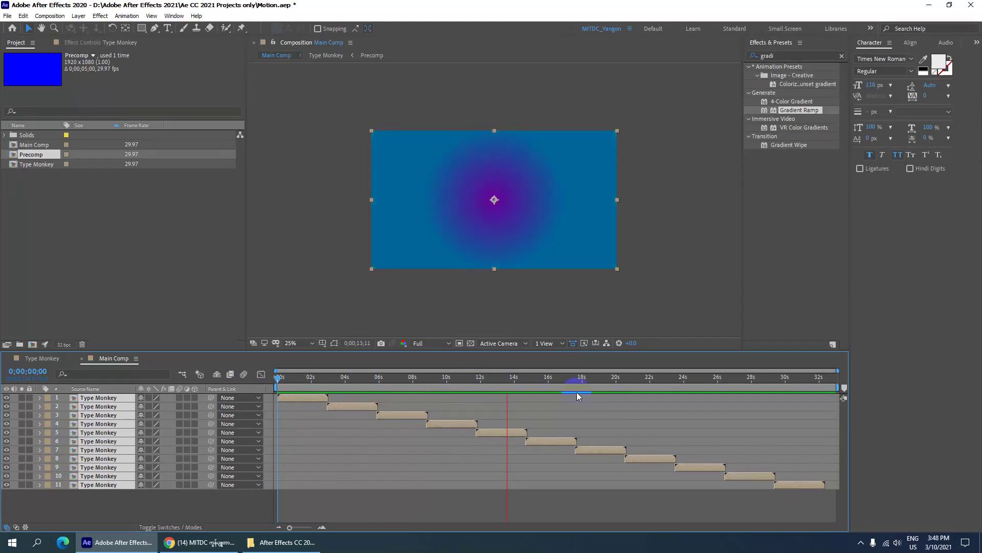
{"action": "left_click", "coordinate": [738, 506]}
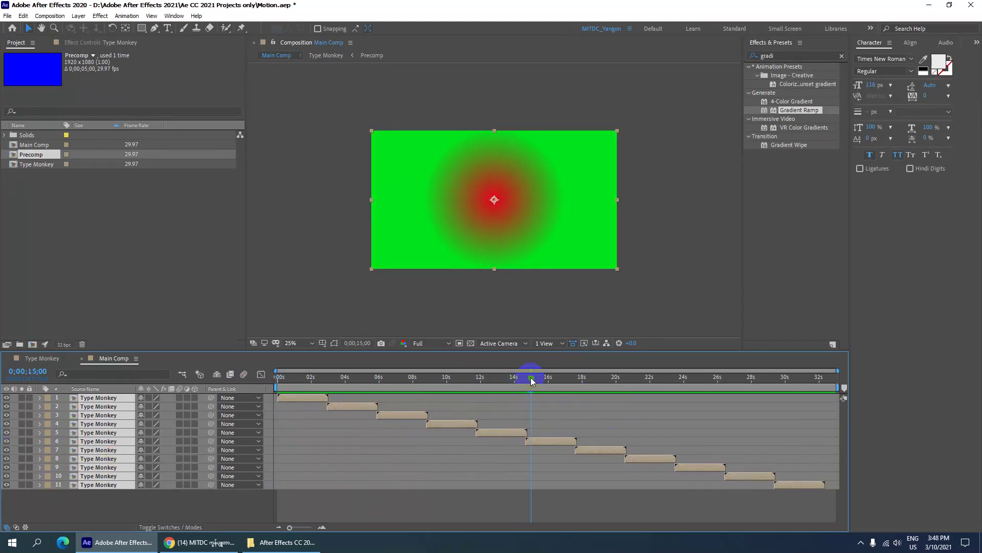
- End the work area at 0;00;32;11, where the last Type Monkey layer finishes, and trim Main Comp to it
{"action": "left_click_drag", "start_coordinate": [531, 381], "coordinate": [826, 420]}
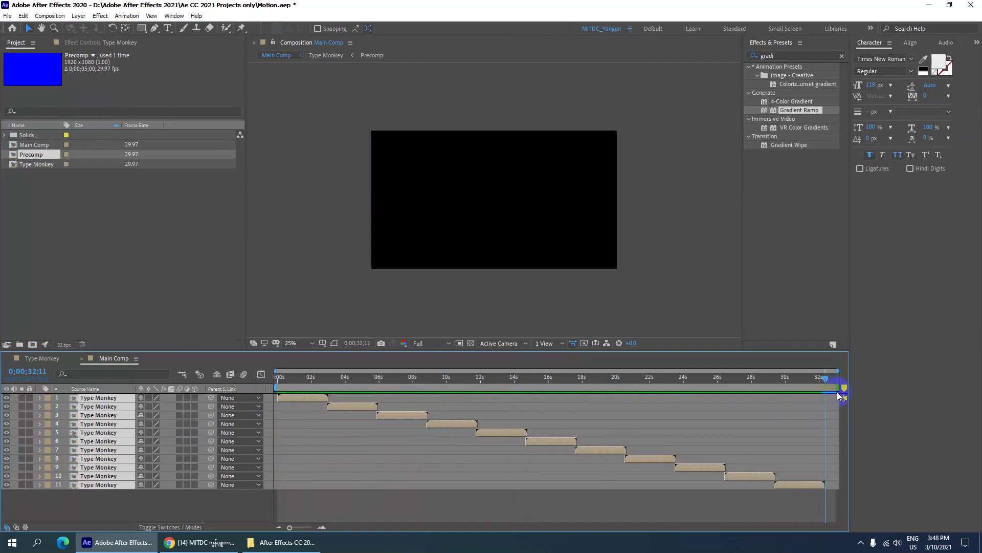
{"action": "left_click_drag", "start_coordinate": [837, 393], "coordinate": [829, 391]}
{"action": "right_click", "coordinate": [822, 392]}
{"action": "left_click", "coordinate": [841, 419]}
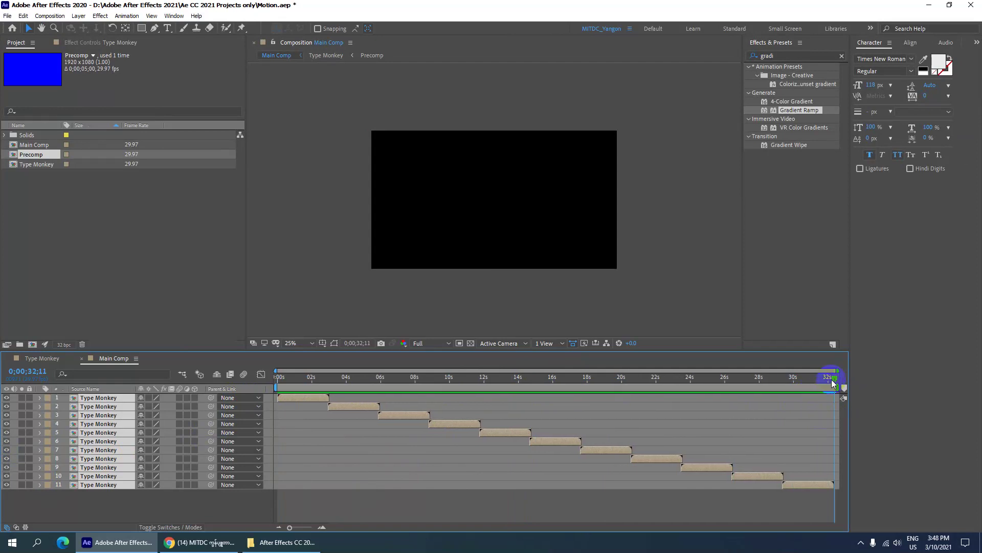
- Return to the start of Main Comp, pre-compose all Type Monkey layers as BG Pre compose, and preview the result
{"action": "left_click_drag", "start_coordinate": [833, 383], "coordinate": [220, 407]}
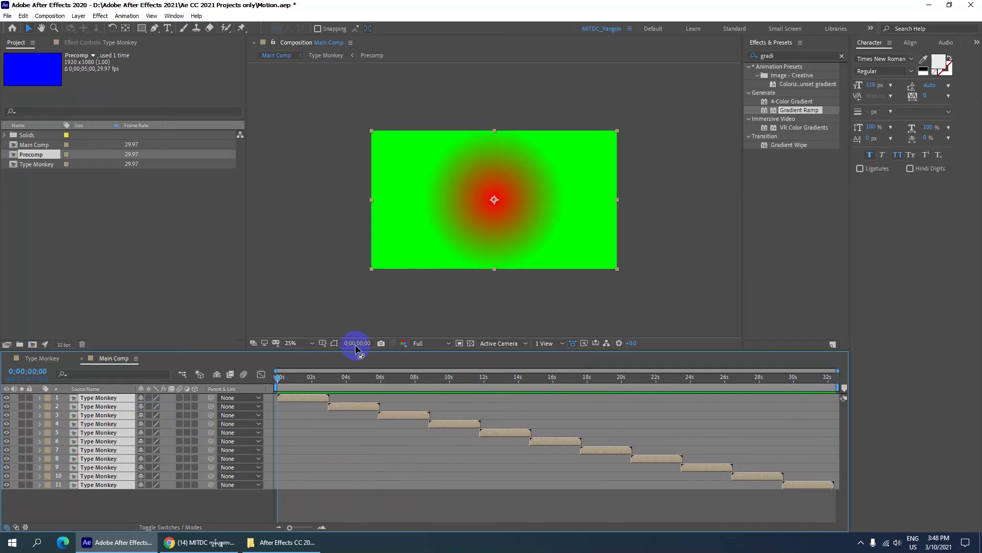
{"action": "left_click", "coordinate": [50, 16]}
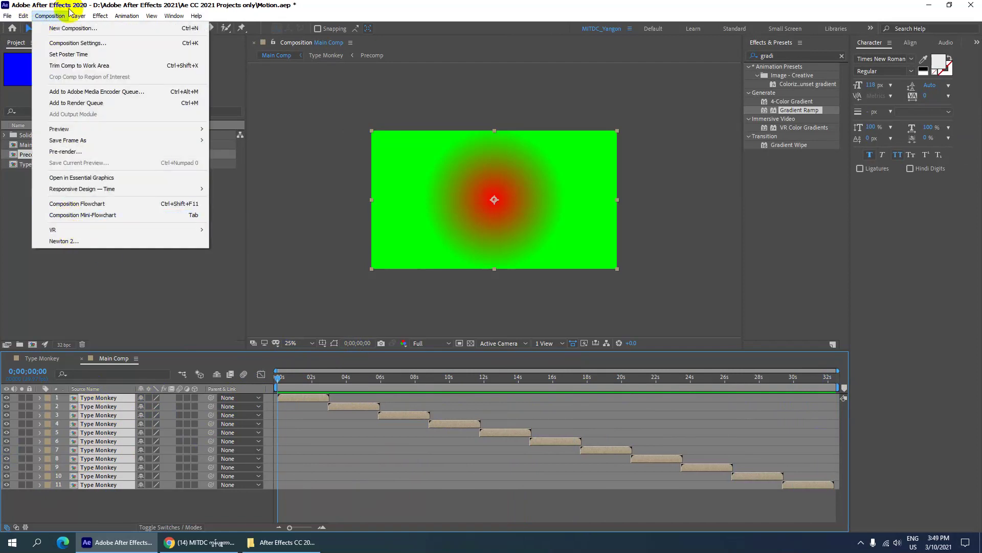
{"action": "mouse_move", "coordinate": [78, 16]}
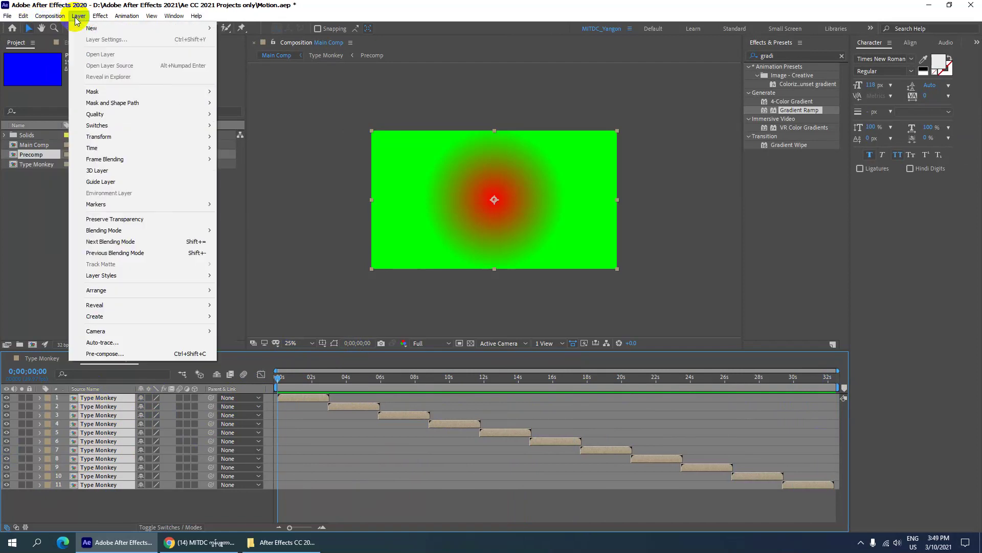
{"action": "left_click", "coordinate": [104, 354]}
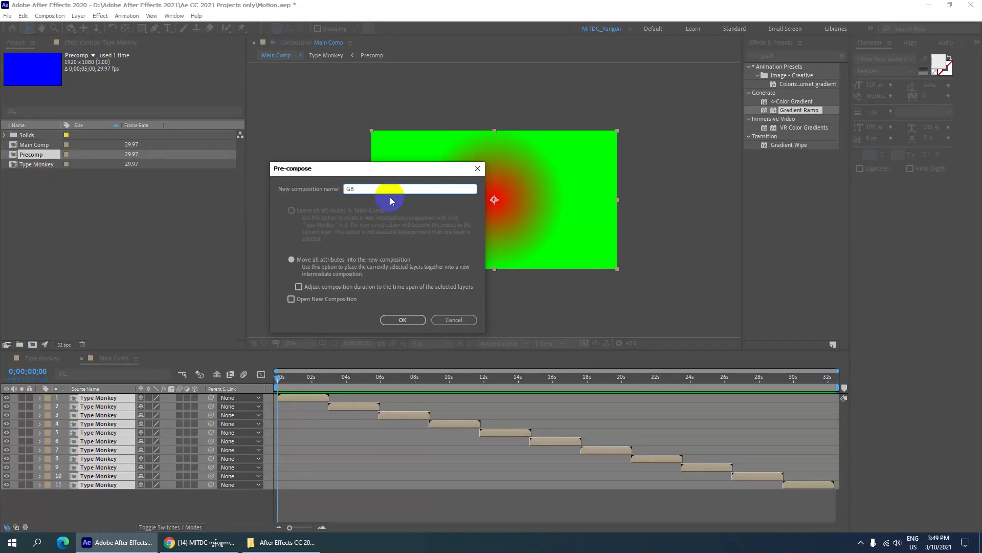
{"action": "type", "text": "GB Pre"}
{"action": "type", "text": "compose"}
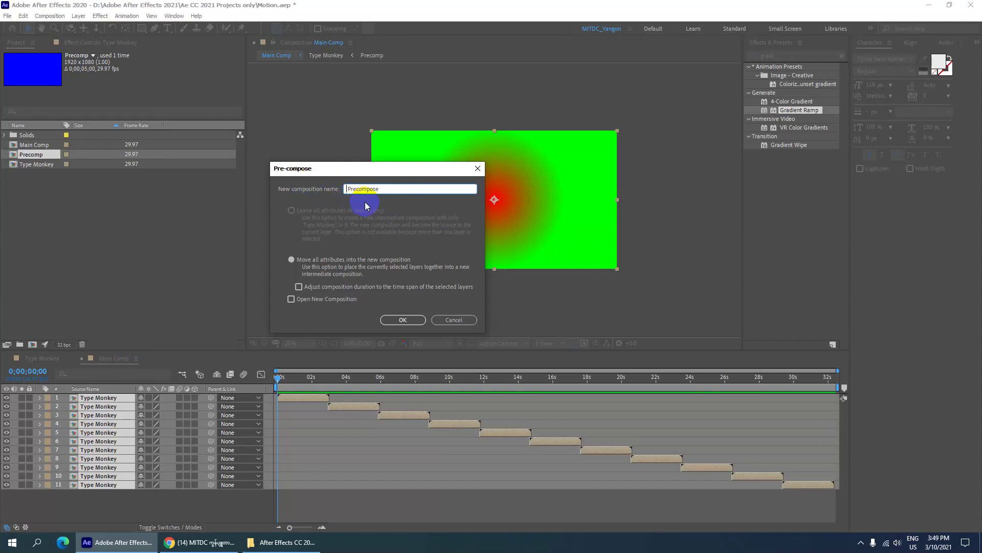
{"action": "type", "text": "BG"}
{"action": "left_click", "coordinate": [393, 319]}
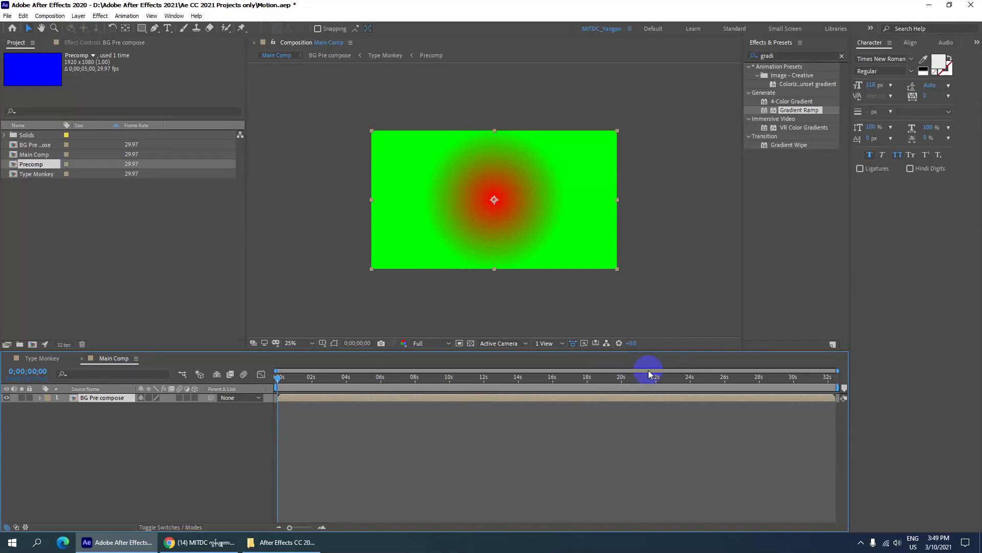
{"action": "key", "text": "space"}
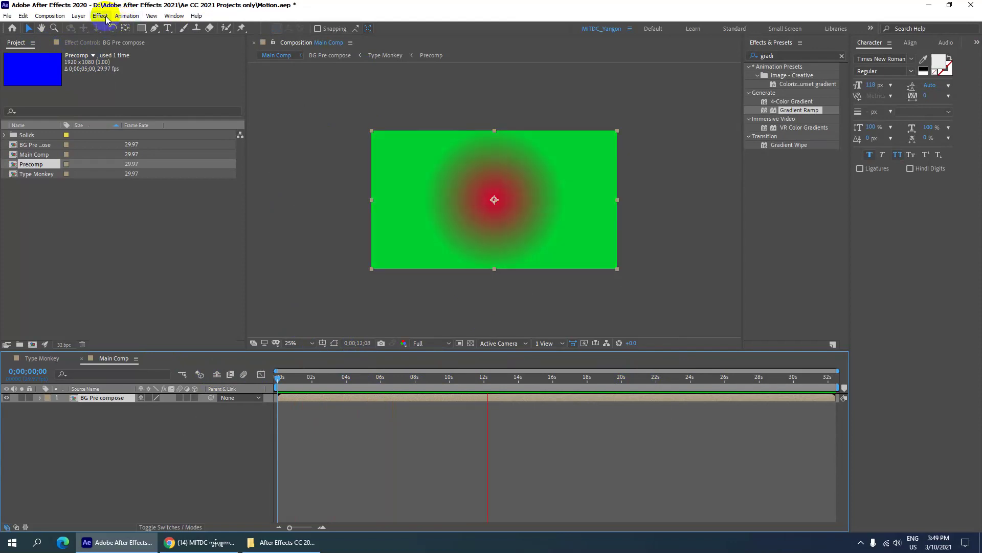
- Open the TypeMonkey script beside the composition view and enter the text Welcome To MITDC
{"action": "left_click", "coordinate": [174, 16]}
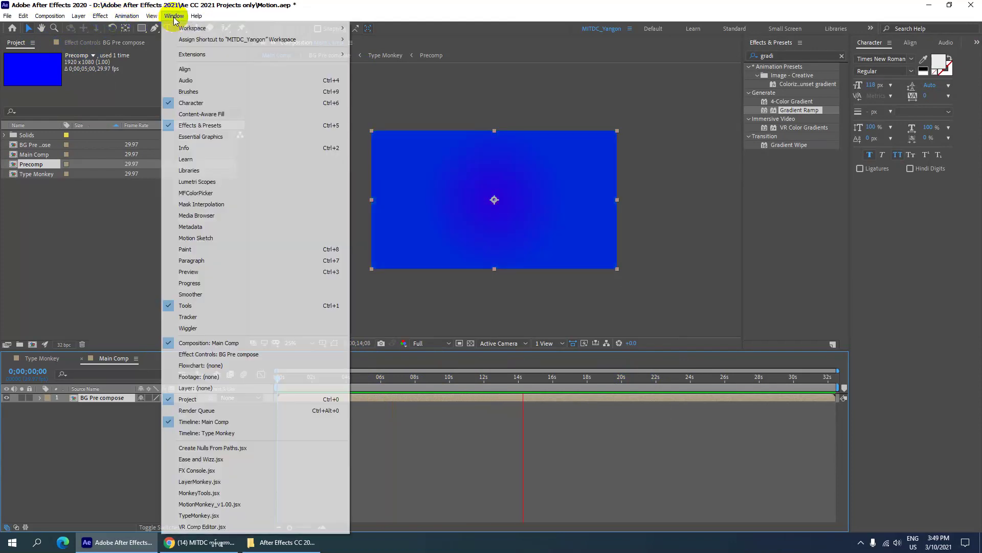
{"action": "left_click", "coordinate": [214, 516]}
{"action": "left_click_drag", "start_coordinate": [477, 80], "coordinate": [800, 55]}
{"action": "left_click", "coordinate": [728, 131]}
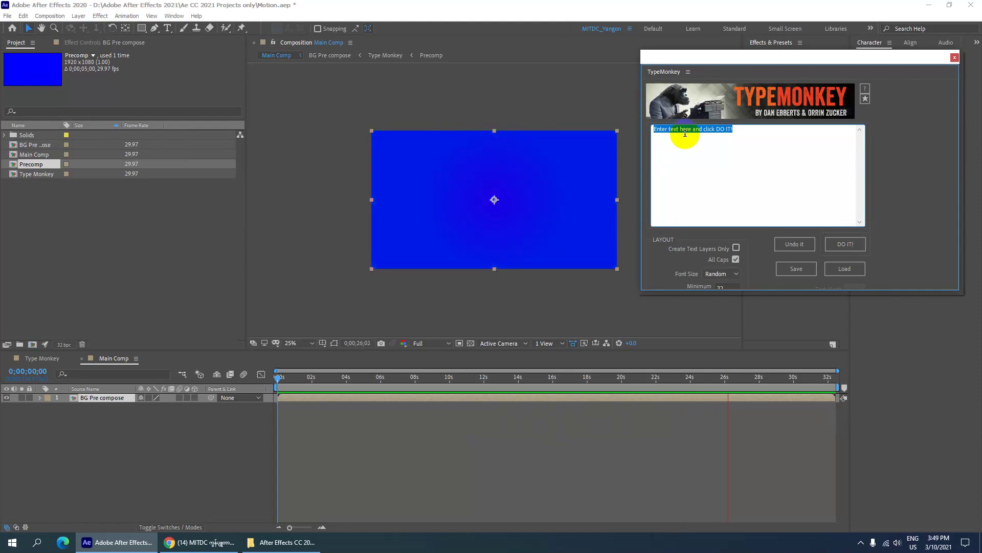
{"action": "type", "text": "We"}
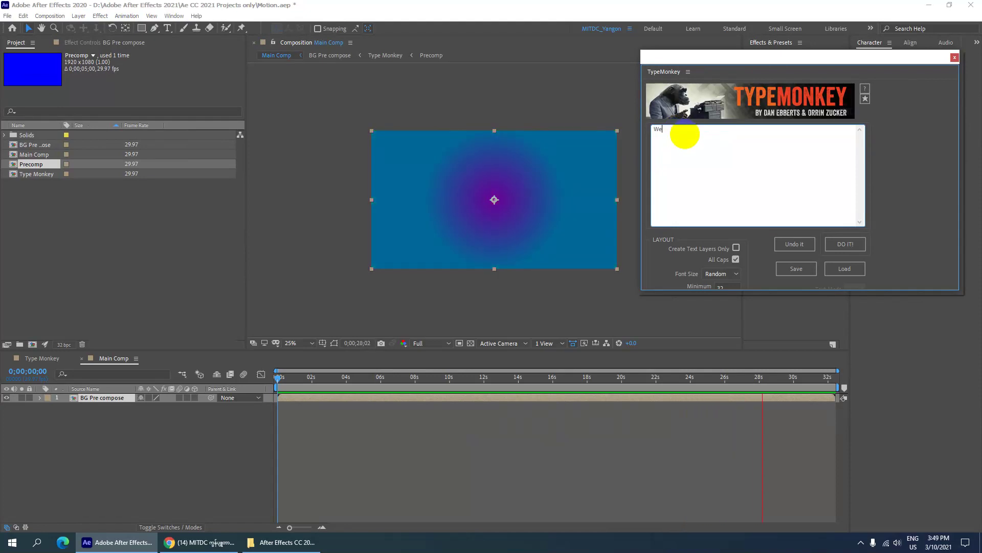
{"action": "type", "text": "lcome "}
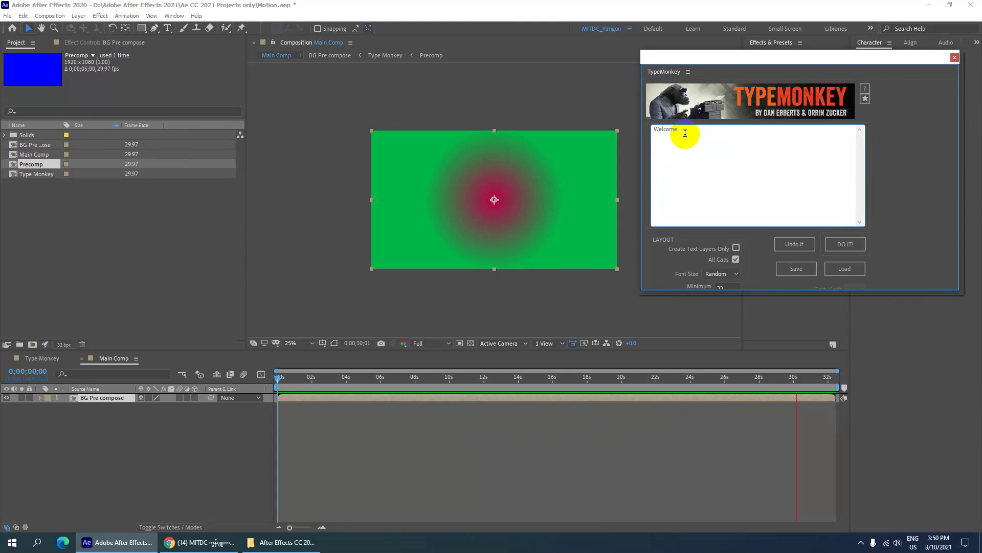
{"action": "type", "text": "To MI"}
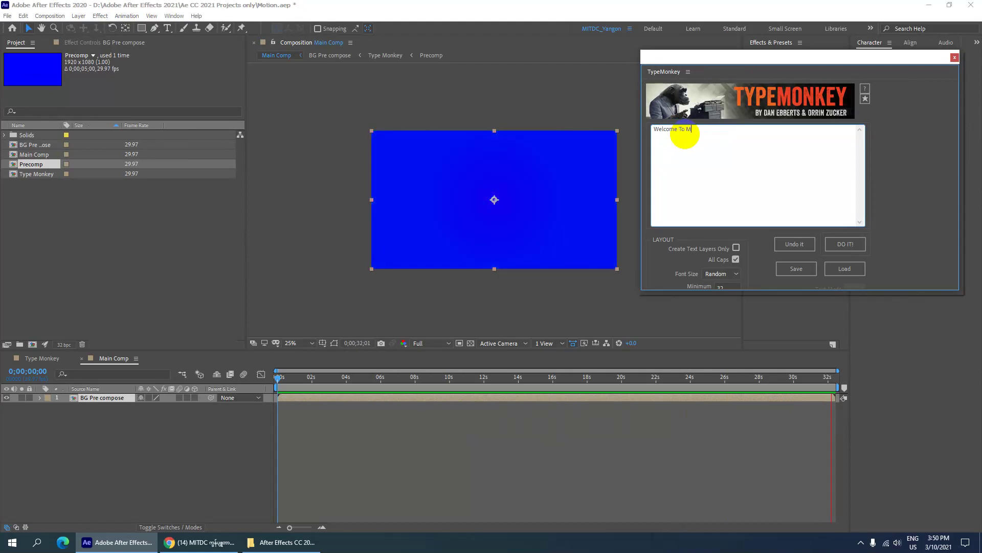
{"action": "type", "text": "TDC"}
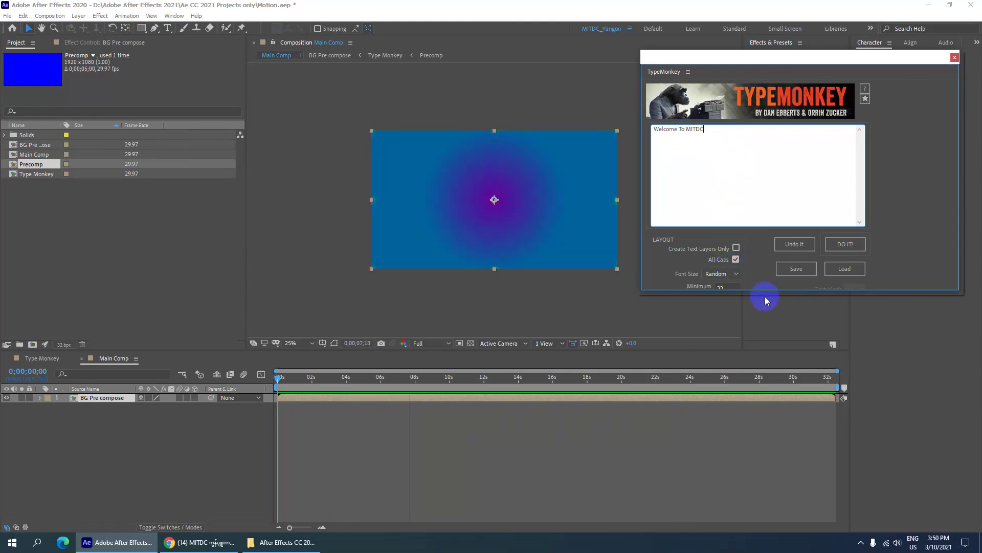
- Enlarge the TypeMonkey window to reveal all its settings and set the first palette colour to violet
{"action": "left_click_drag", "start_coordinate": [737, 285], "coordinate": [761, 471]}
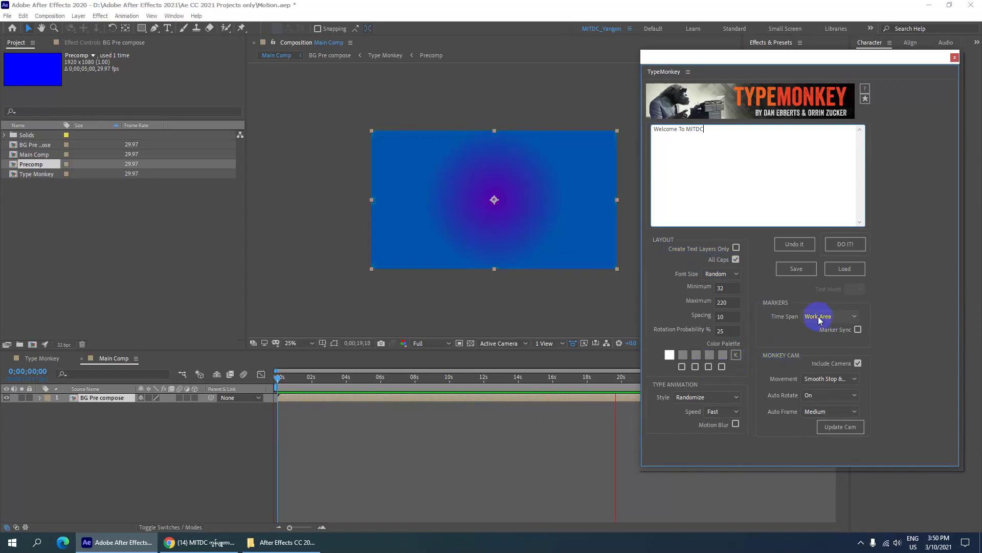
{"action": "left_click", "coordinate": [809, 275]}
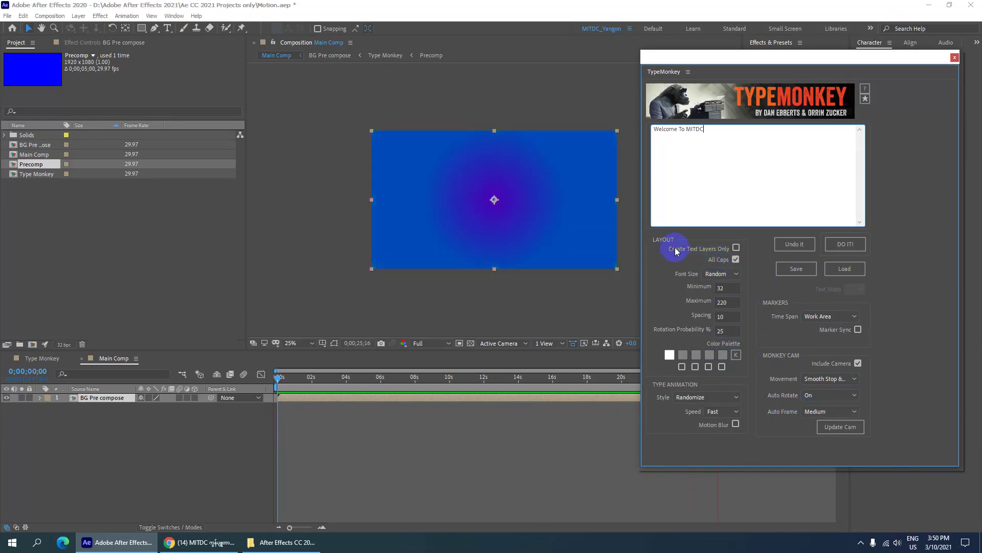
{"action": "left_click_drag", "start_coordinate": [708, 135], "coordinate": [665, 130]}
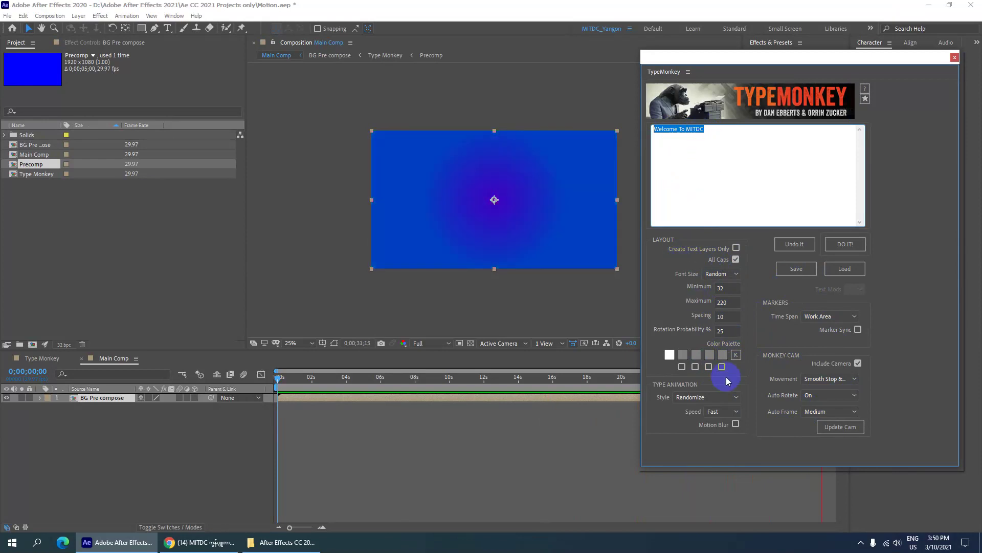
{"action": "left_click", "coordinate": [682, 366]}
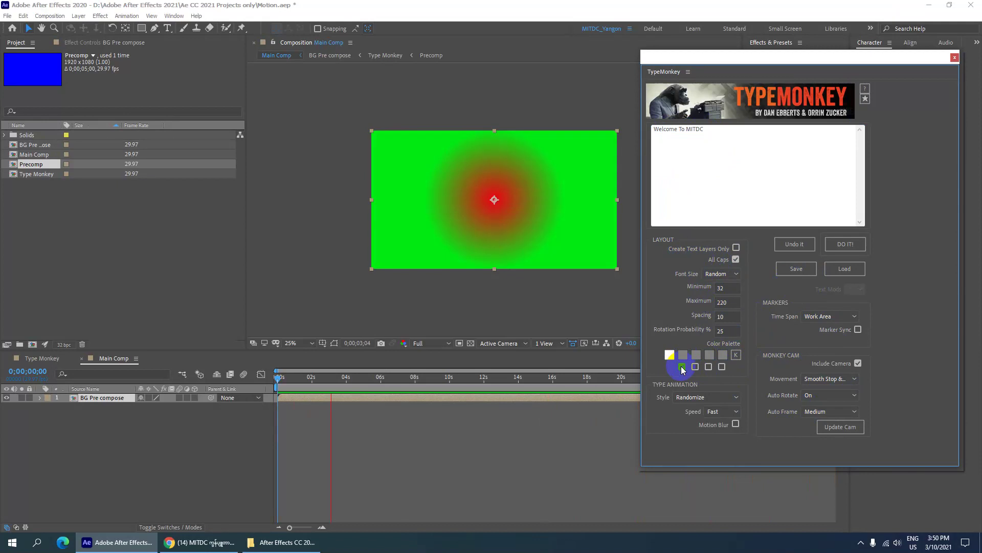
{"action": "left_click", "coordinate": [668, 354]}
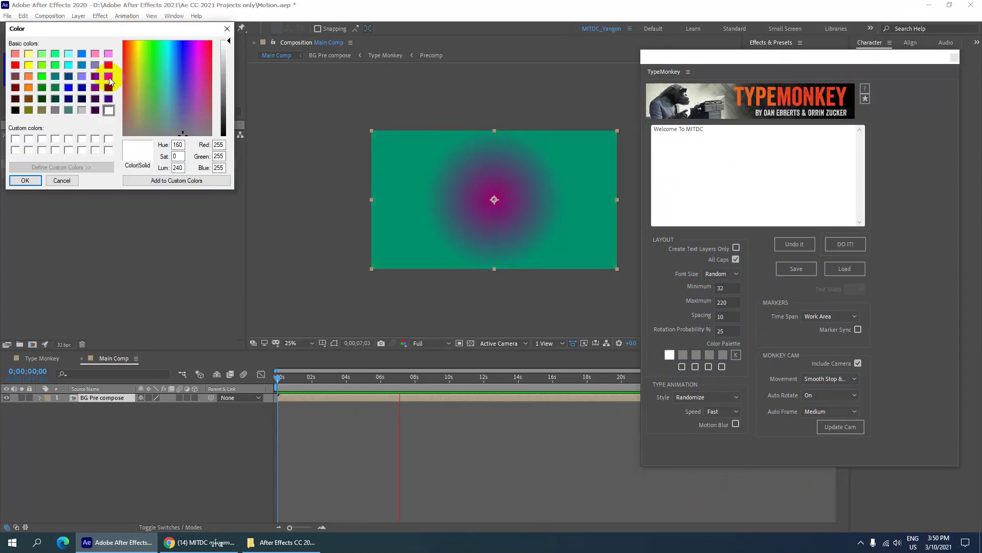
{"action": "left_click", "coordinate": [109, 87]}
{"action": "left_click", "coordinate": [27, 180]}
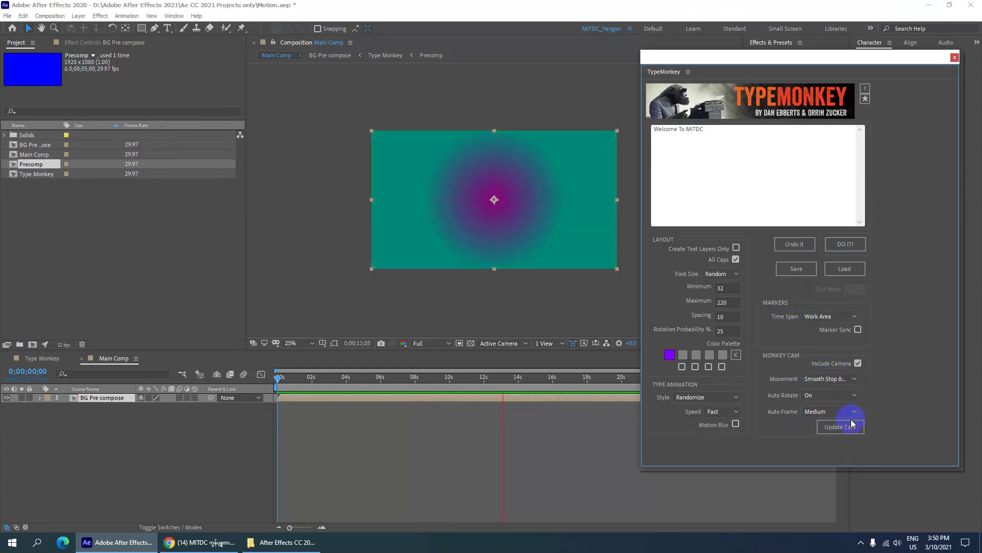
- Keep the Randomize animation style, extend the text to Welcome To MITDC Yangon, and generate the TypeMonkey animation
{"action": "left_click", "coordinate": [705, 397]}
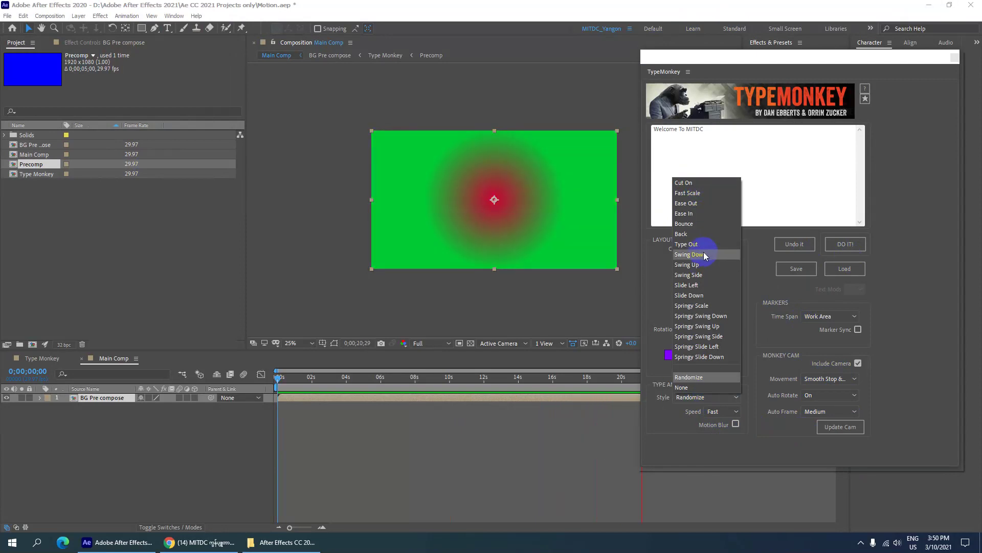
{"action": "left_click", "coordinate": [668, 377]}
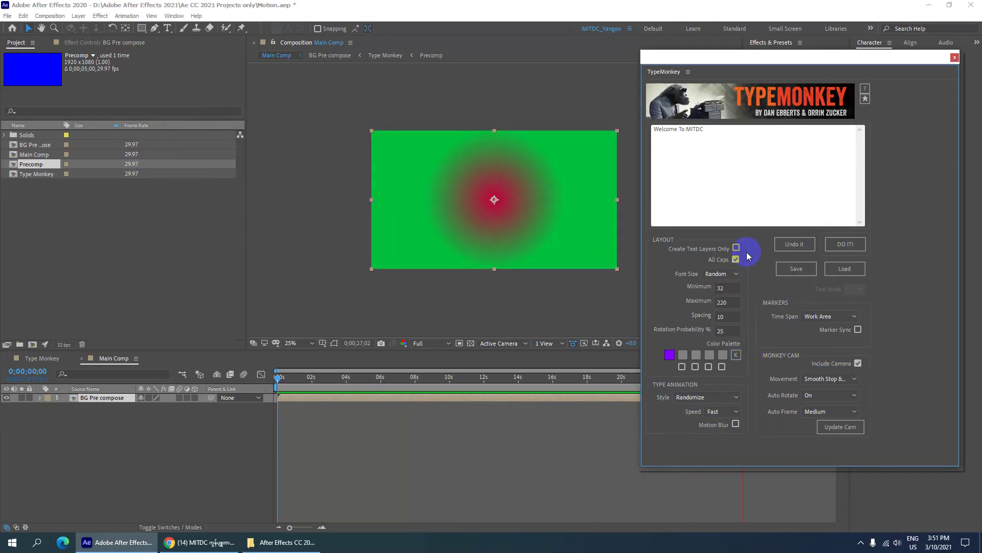
{"action": "left_click", "coordinate": [724, 133]}
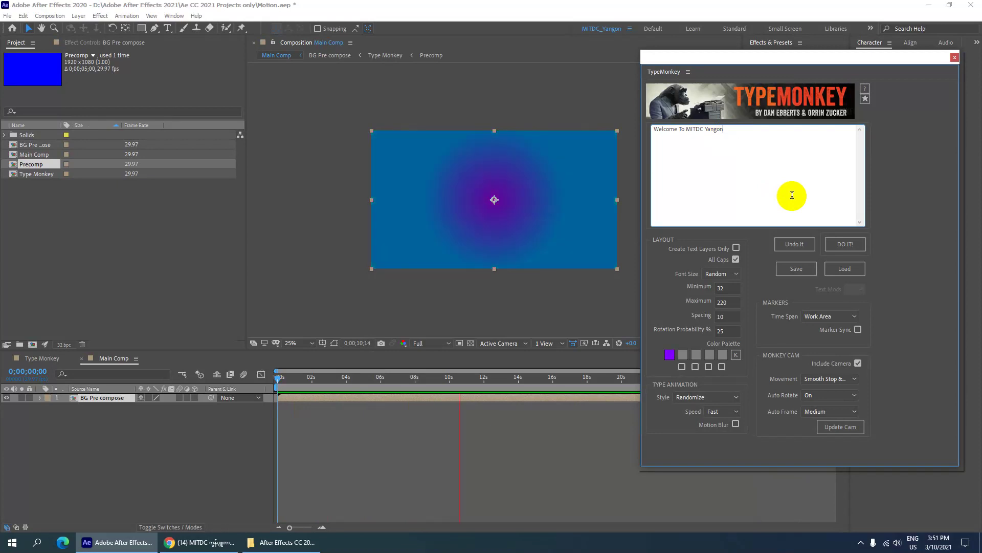
{"action": "left_click", "coordinate": [851, 244]}
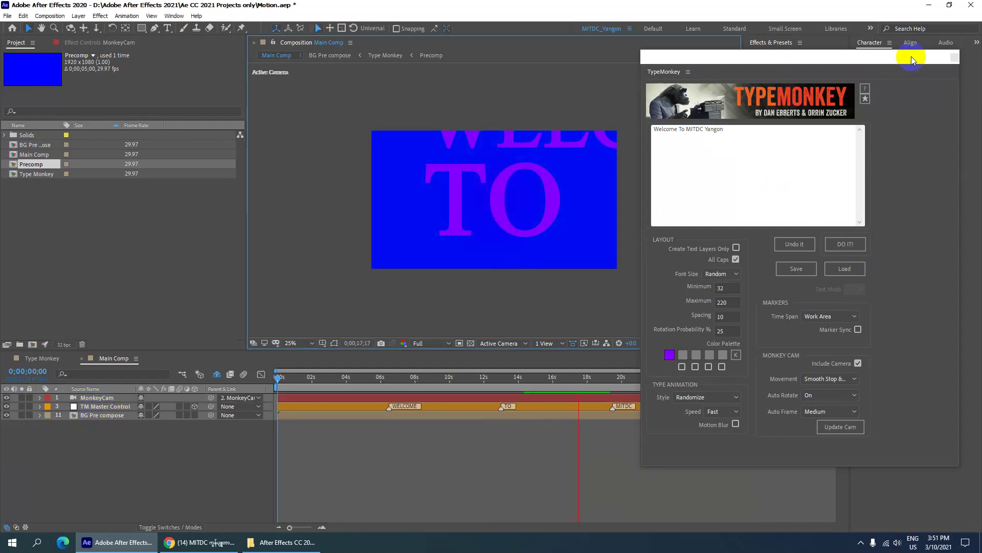
- Move the TypeMonkey window aside and preview the text animation from the start of Main Comp
{"action": "left_click_drag", "start_coordinate": [910, 56], "coordinate": [838, 56]}
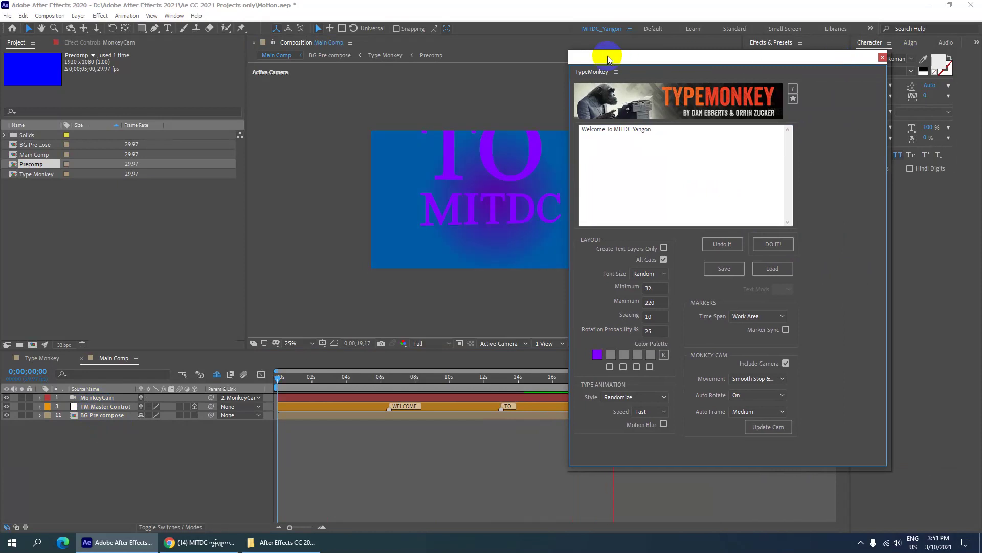
{"action": "left_click_drag", "start_coordinate": [603, 58], "coordinate": [823, 75]}
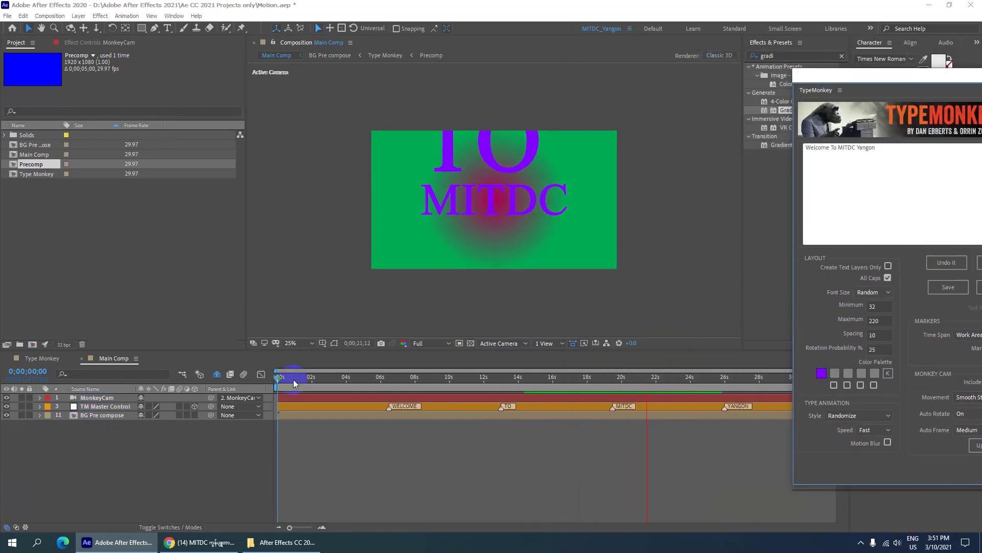
{"action": "left_click_drag", "start_coordinate": [305, 381], "coordinate": [251, 384]}
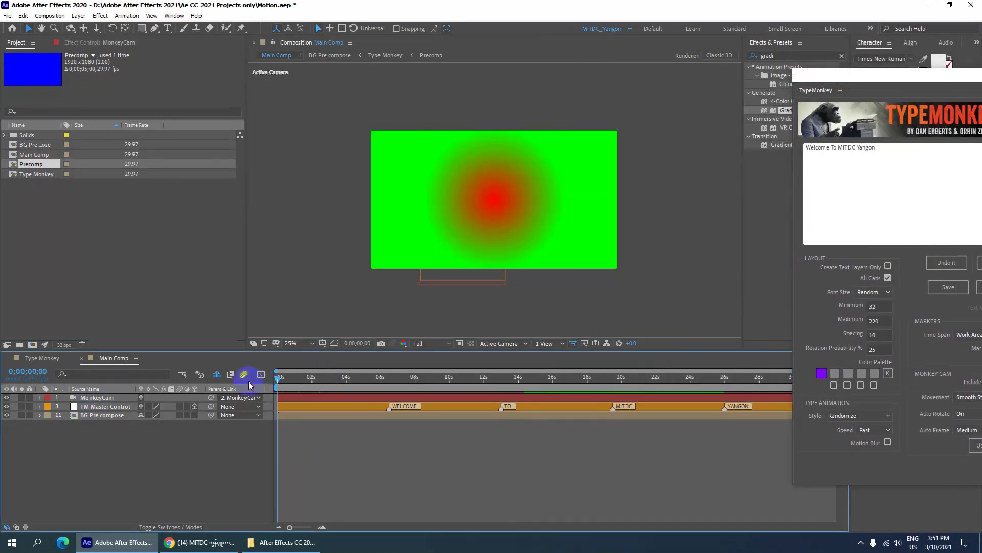
{"action": "key", "text": "space"}
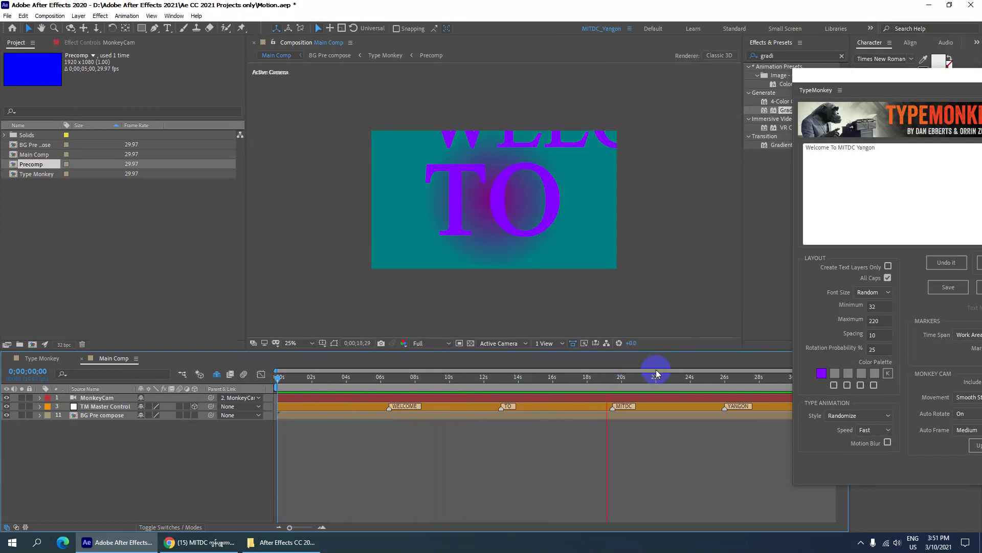
{"action": "key", "text": "space"}
- Change the TypeMonkey text to Welcome To Myanmar IT Development Center
{"action": "left_click_drag", "start_coordinate": [874, 76], "coordinate": [421, 94]}
{"action": "left_click_drag", "start_coordinate": [436, 171], "coordinate": [255, 170]}
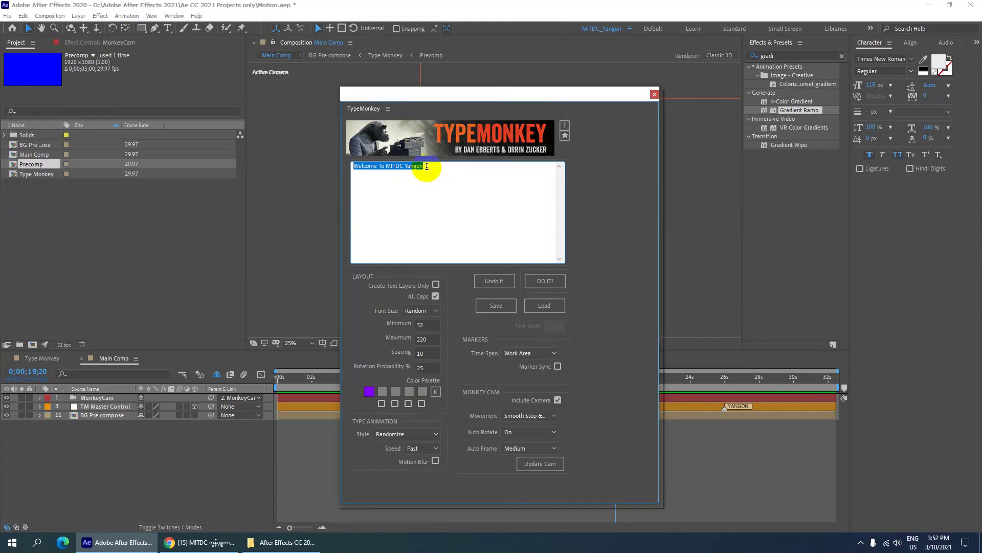
{"action": "left_click_drag", "start_coordinate": [431, 166], "coordinate": [390, 168]}
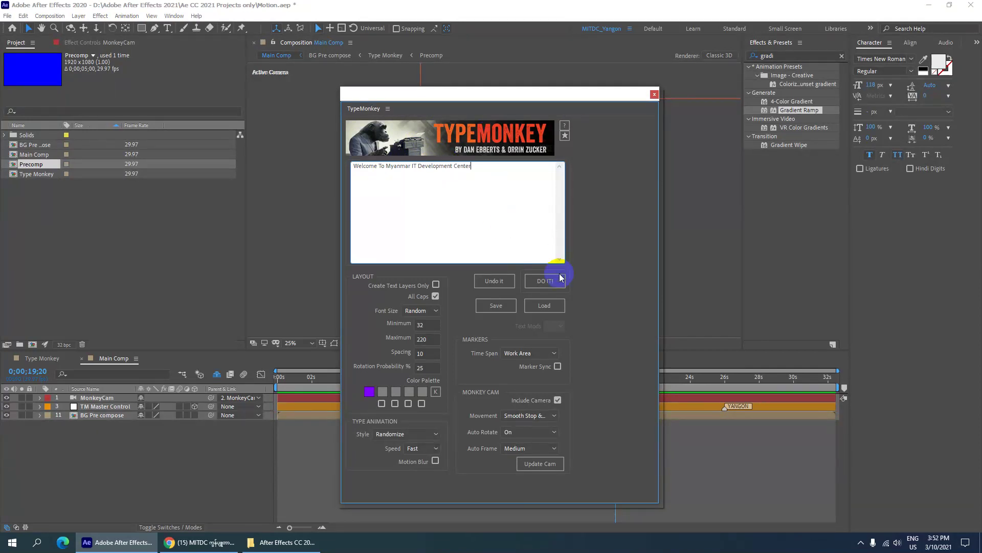
- Regenerate the TypeMonkey animation, removing the previous attempt without saving its marker layer, and check the text around 0;00;18;20 in Main Comp
{"action": "left_click_drag", "start_coordinate": [420, 93], "coordinate": [748, 55]}
{"action": "left_click", "coordinate": [873, 243]}
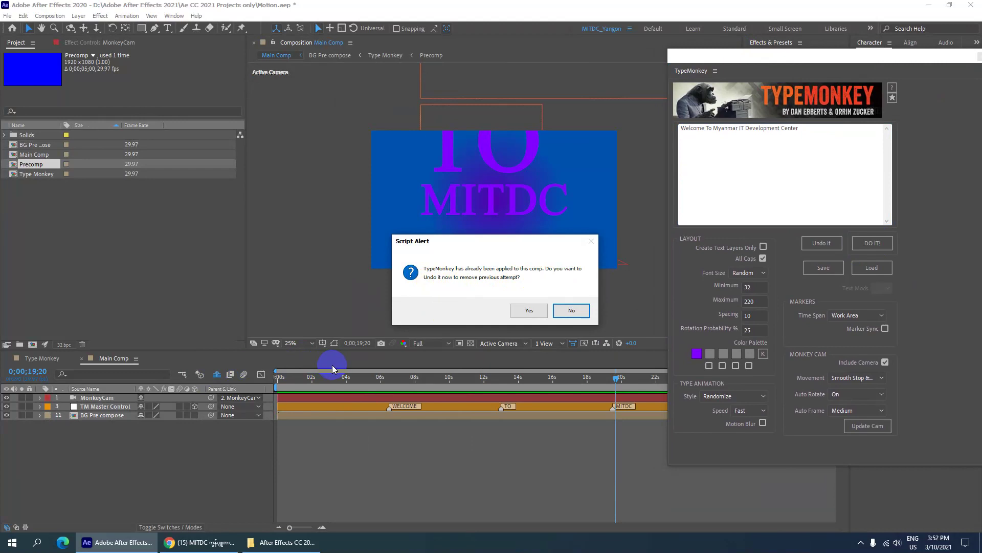
{"action": "left_click", "coordinate": [529, 310]}
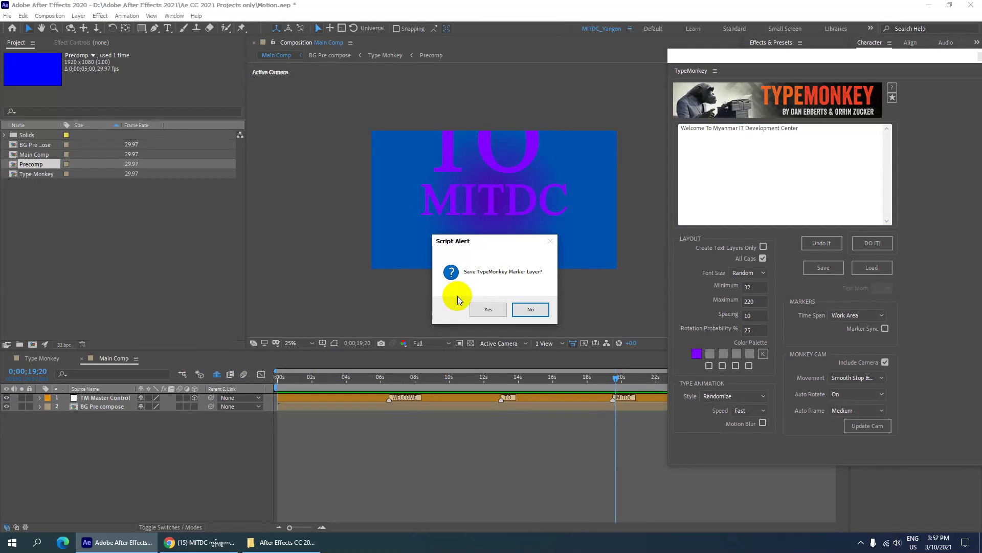
{"action": "left_click", "coordinate": [531, 307]}
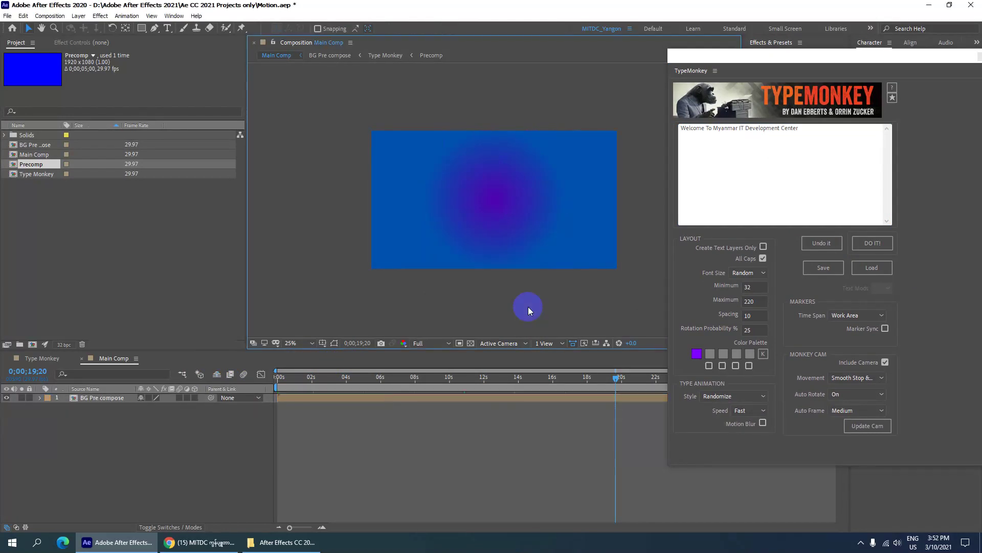
{"action": "left_click", "coordinate": [864, 241]}
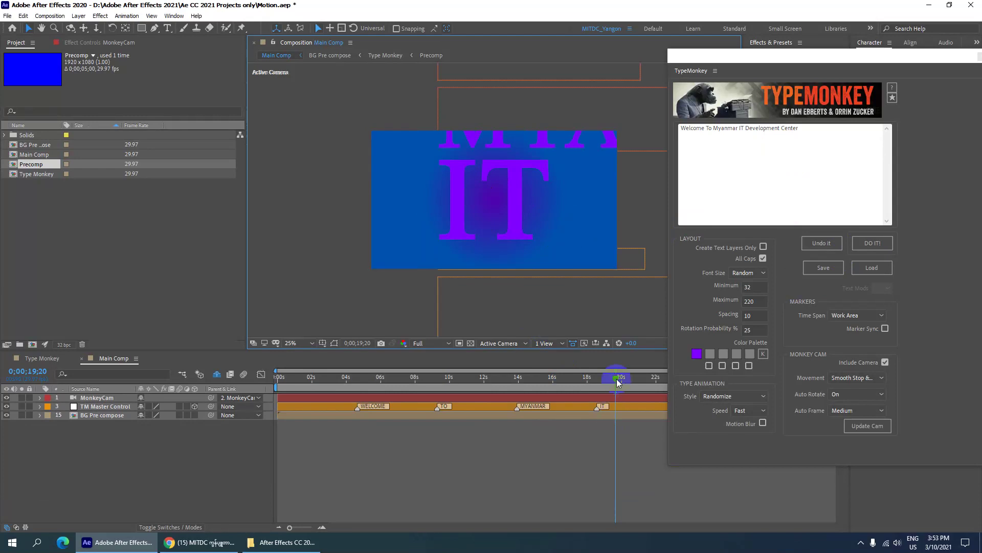
{"action": "mouse_move", "coordinate": [616, 379]}
{"action": "left_mouse_down"}
{"action": "mouse_move", "coordinate": [638, 379]}
{"action": "mouse_move", "coordinate": [600, 379]}
{"action": "left_mouse_up"}
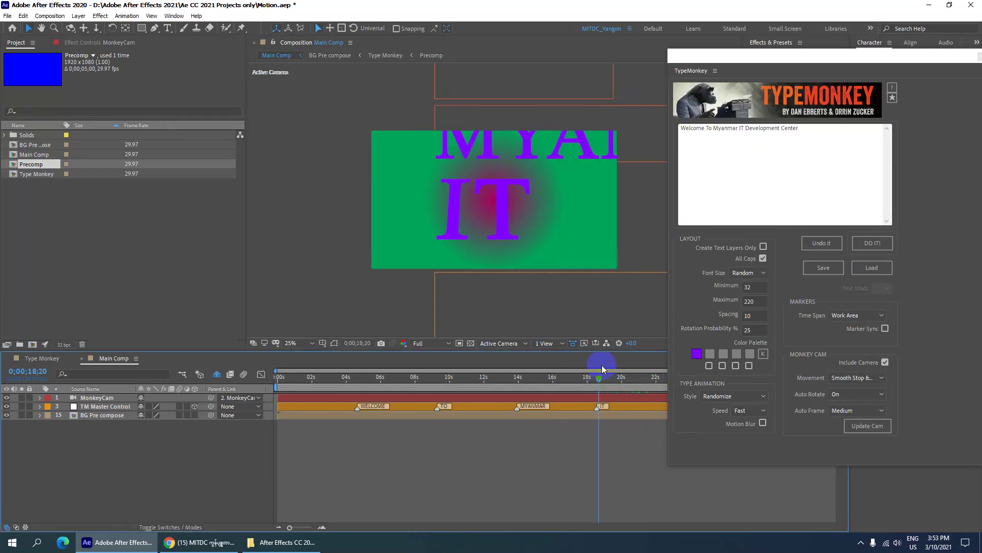
{"action": "left_click_drag", "start_coordinate": [697, 58], "coordinate": [908, 101]}
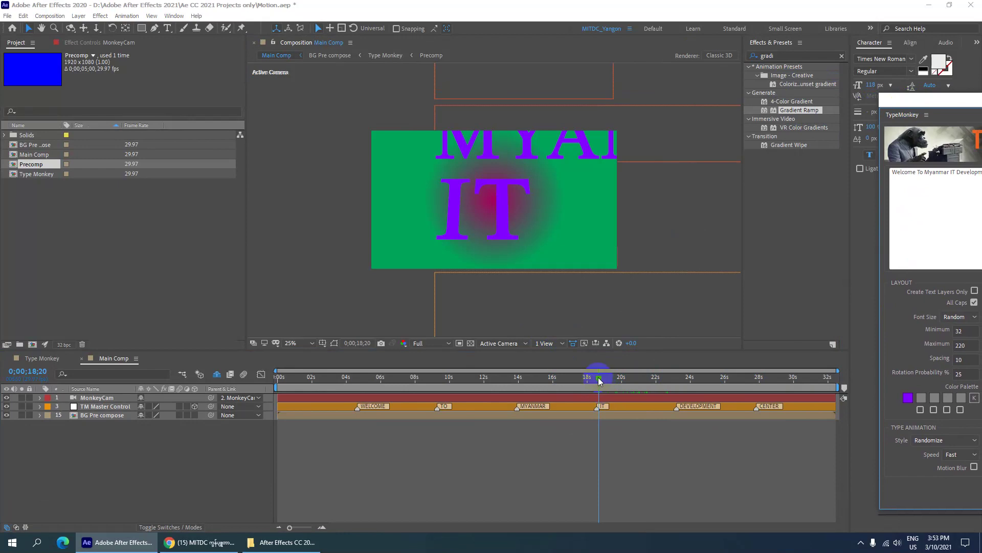
- Preview the TypeMonkey text animation in Main Comp from the first frame
{"action": "left_click_drag", "start_coordinate": [597, 379], "coordinate": [192, 383]}
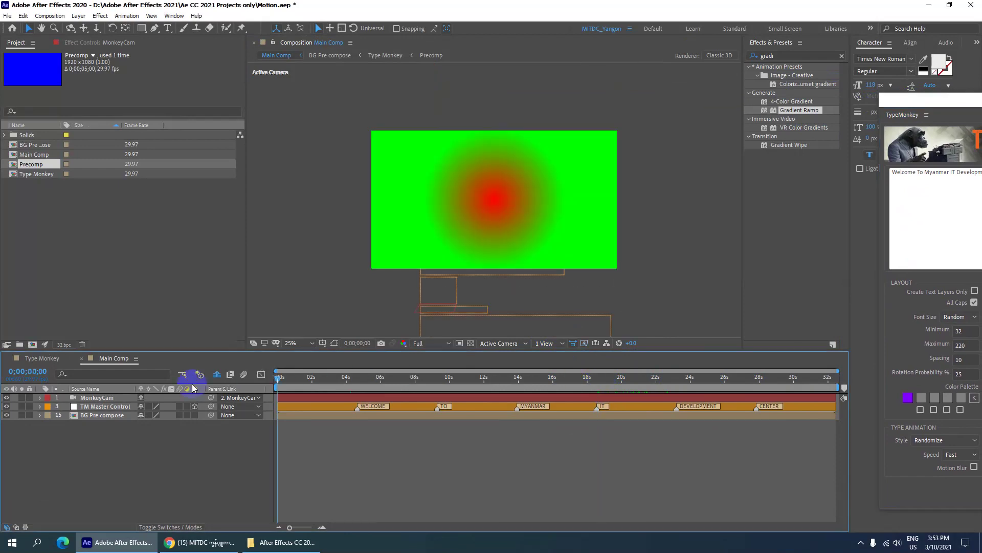
{"action": "key", "text": "space"}
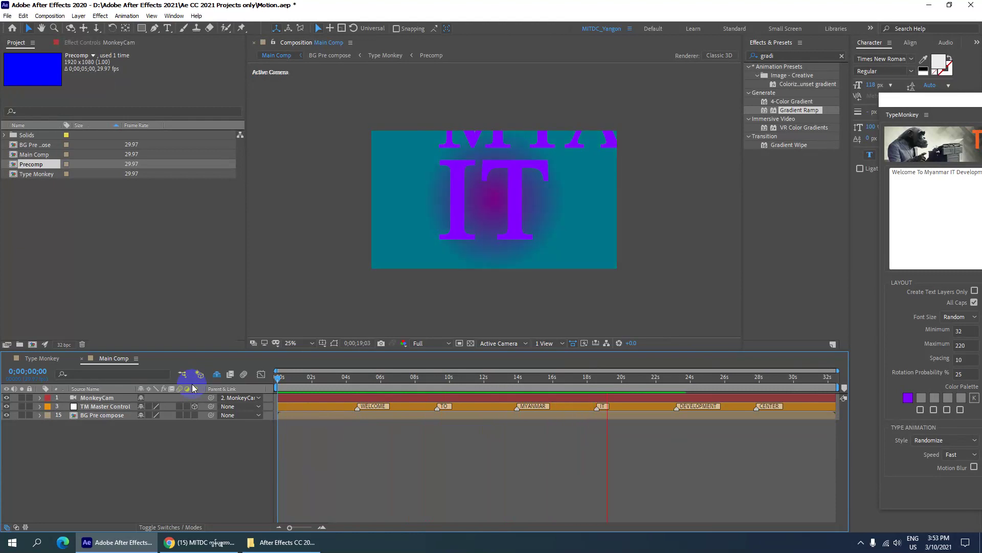
{"action": "key", "text": "space"}
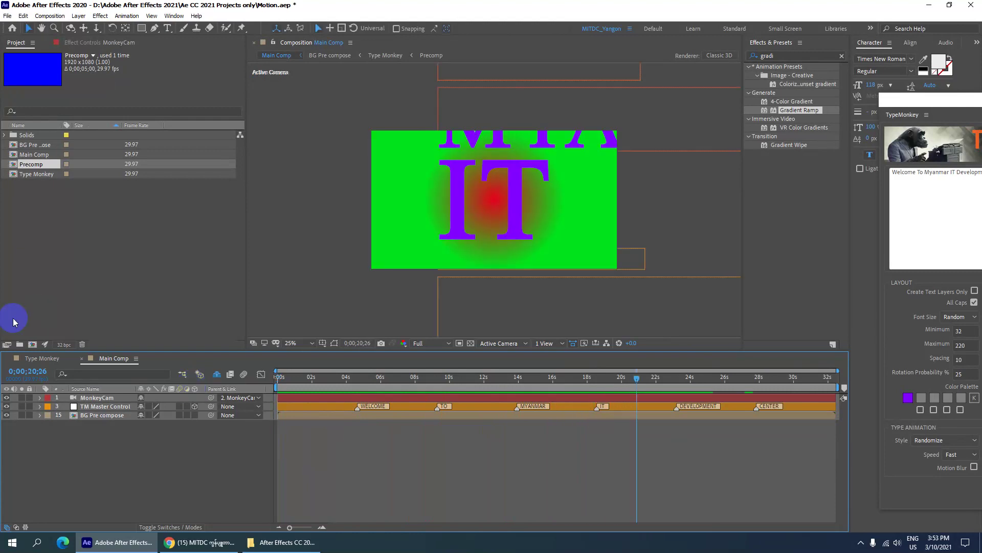
- Set the TypeMonkey animation style to Cut On and remove the previous attempt without saving its marker layer
{"action": "left_click_drag", "start_coordinate": [901, 108], "coordinate": [601, 51]}
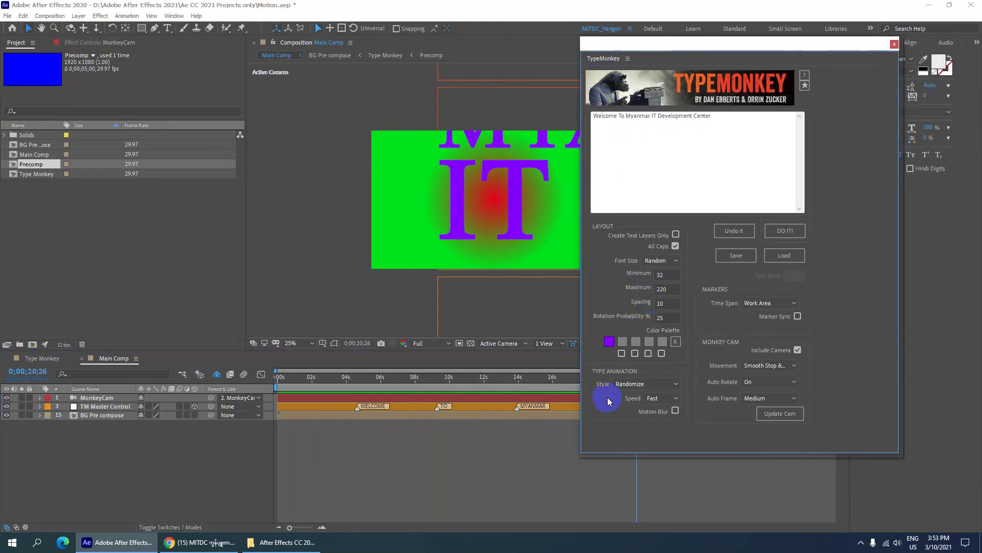
{"action": "left_click", "coordinate": [664, 385]}
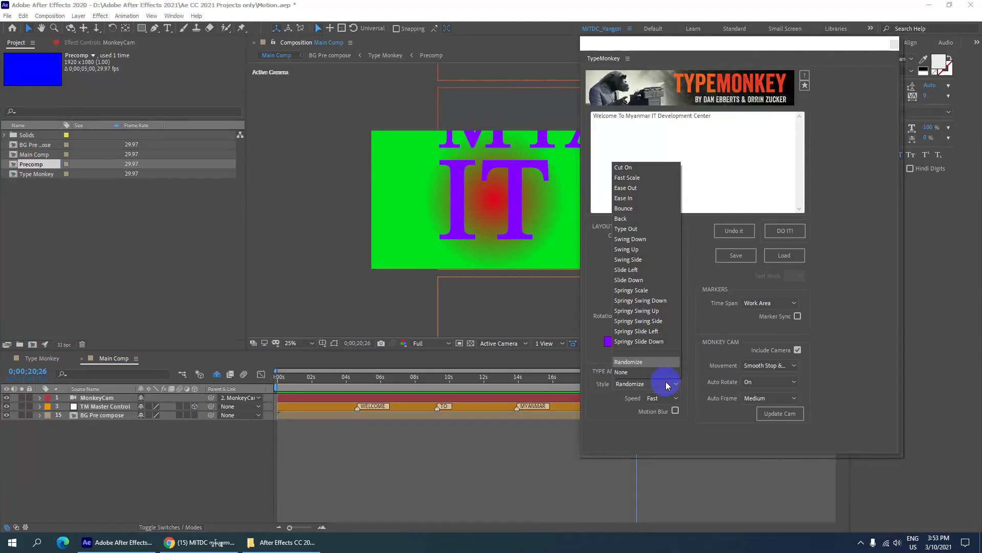
{"action": "left_click", "coordinate": [635, 167]}
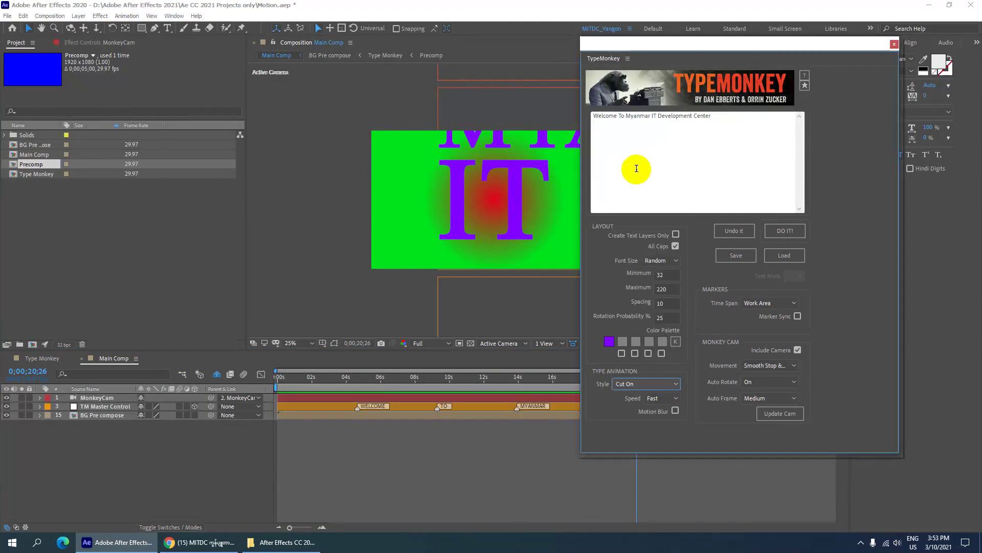
{"action": "left_click", "coordinate": [776, 231]}
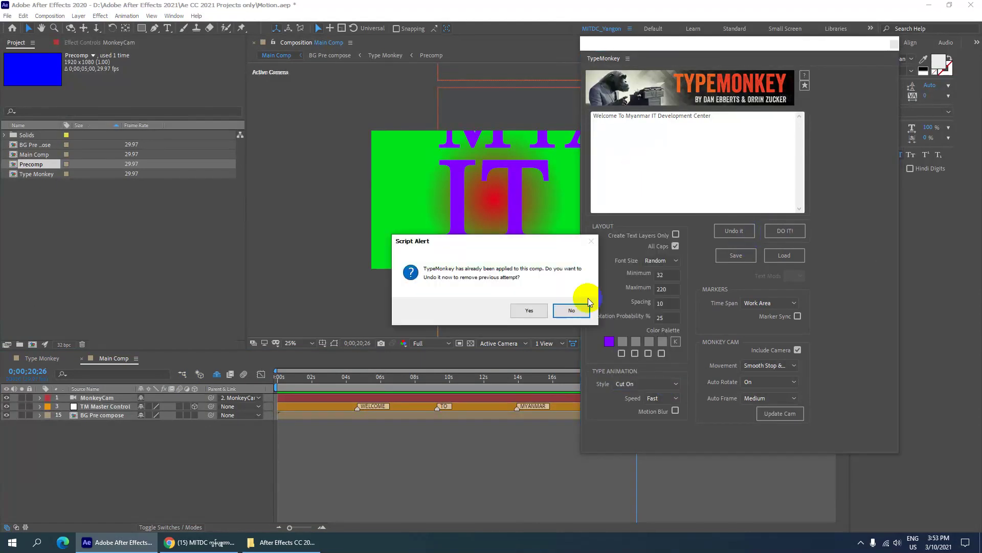
{"action": "left_click", "coordinate": [529, 311]}
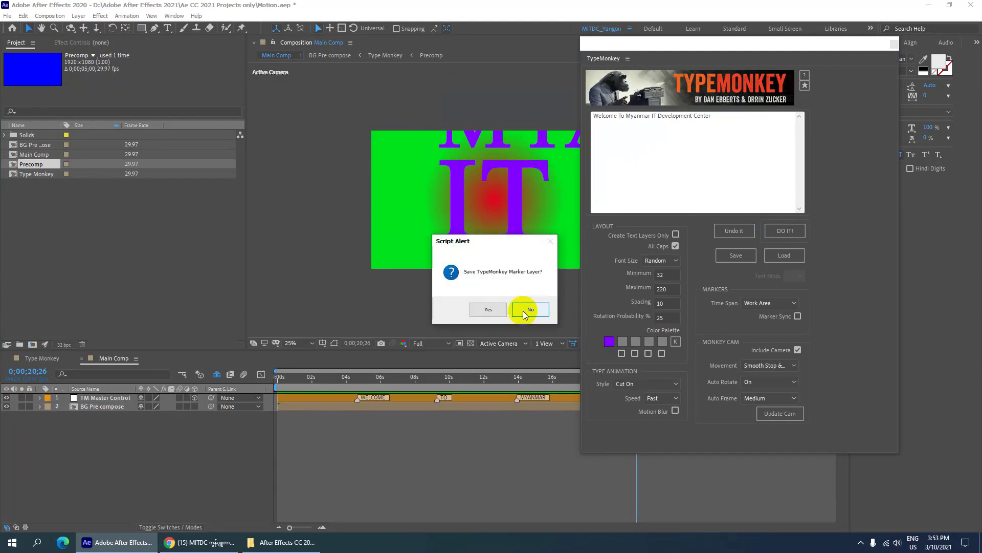
{"action": "left_click", "coordinate": [537, 307]}
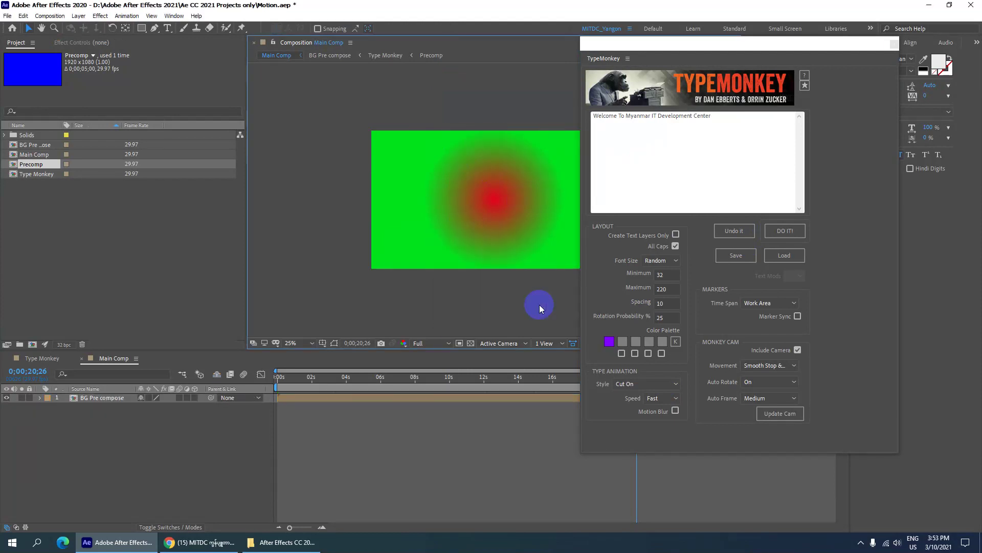
- Play the background briefly and generate the TypeMonkey animation with the Cut On style
{"action": "key", "text": "space"}
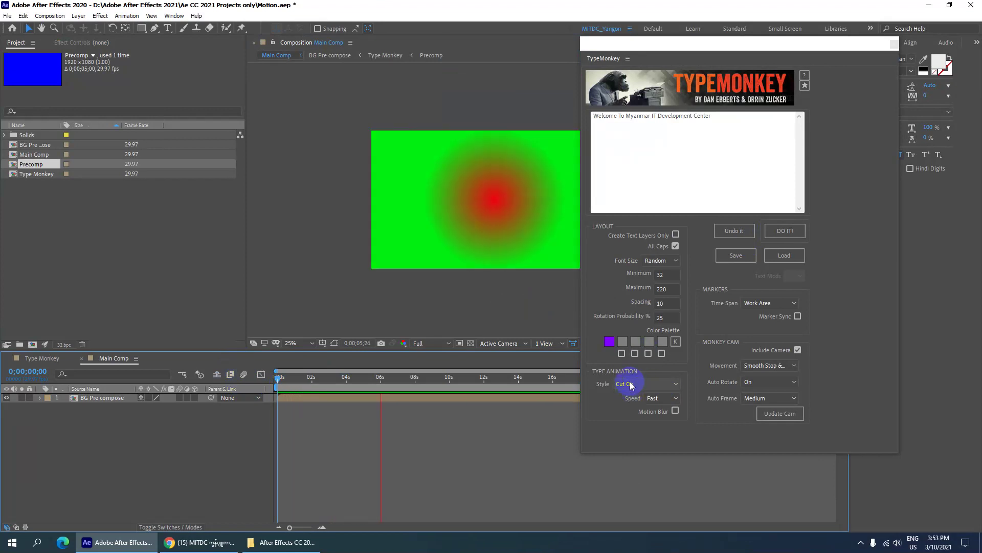
{"action": "key", "text": "space"}
{"action": "left_click", "coordinate": [784, 231]}
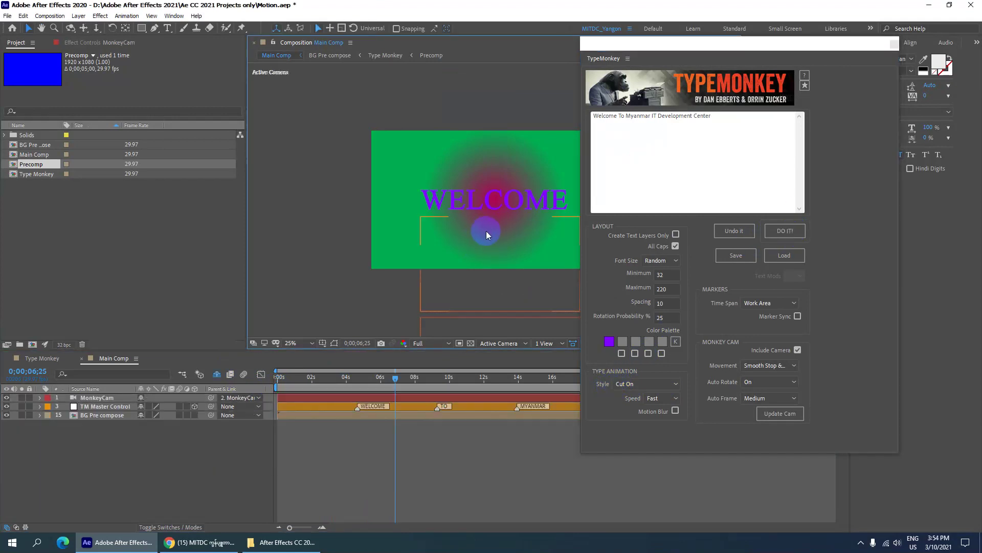
- Preview the Cut On text animation from the start of Main Comp with the TypeMonkey window moved aside
{"action": "left_click_drag", "start_coordinate": [351, 379], "coordinate": [185, 379]}
{"action": "key", "text": "space"}
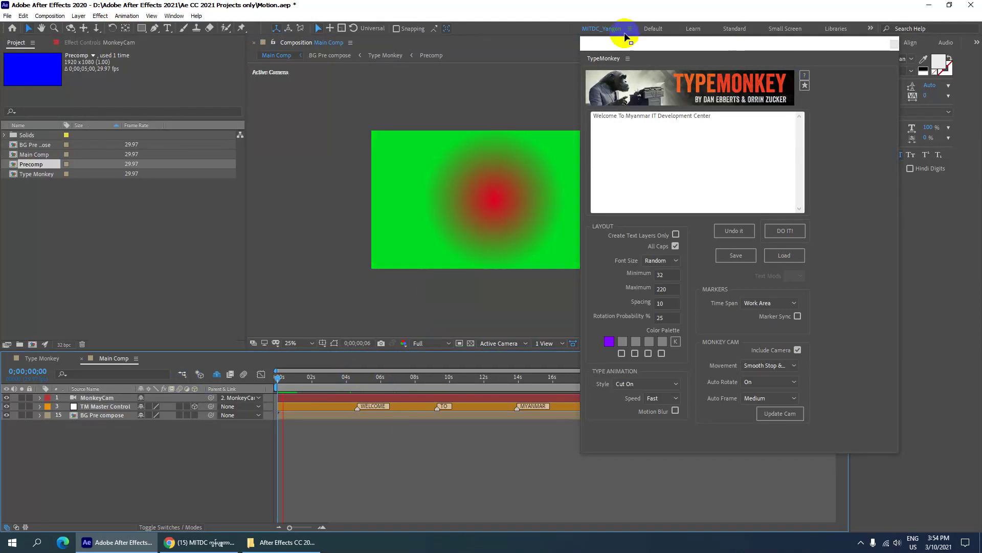
{"action": "left_click_drag", "start_coordinate": [618, 43], "coordinate": [833, 40]}
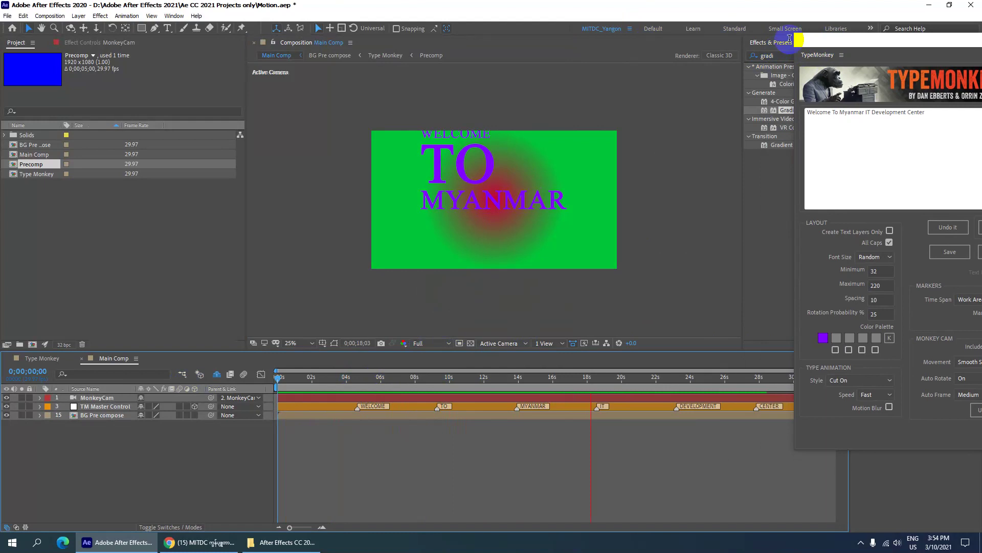
{"action": "key", "text": "space"}
- Select the entire TypeMonkey text, move the window clear of the composition, and minimize After Effects to reveal the desktop
{"action": "left_click_drag", "start_coordinate": [835, 40], "coordinate": [577, 44]}
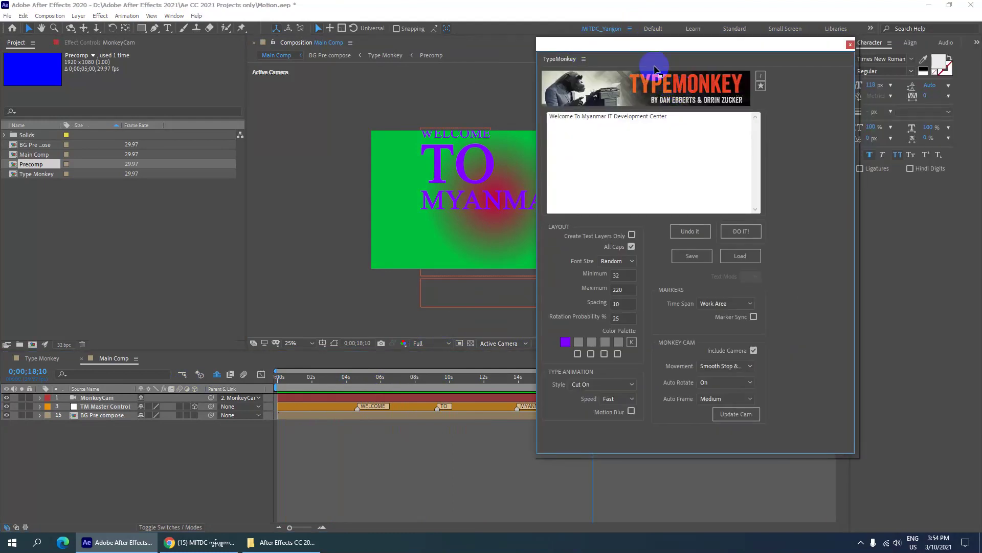
{"action": "left_click", "coordinate": [639, 47]}
{"action": "left_click", "coordinate": [679, 125]}
{"action": "key", "text": "ctrl+a"}
{"action": "left_click_drag", "start_coordinate": [592, 45], "coordinate": [866, 75]}
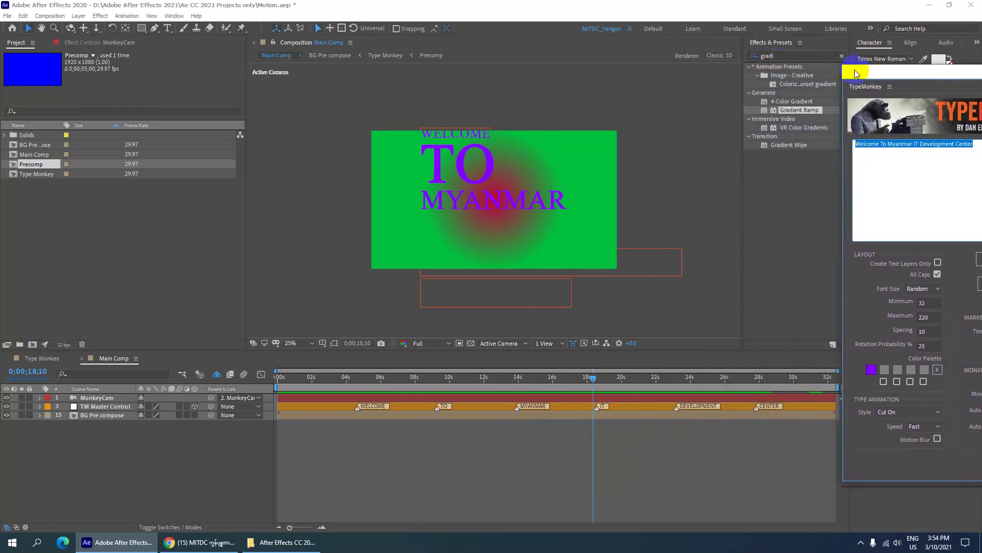
{"action": "left_click", "coordinate": [932, 5]}
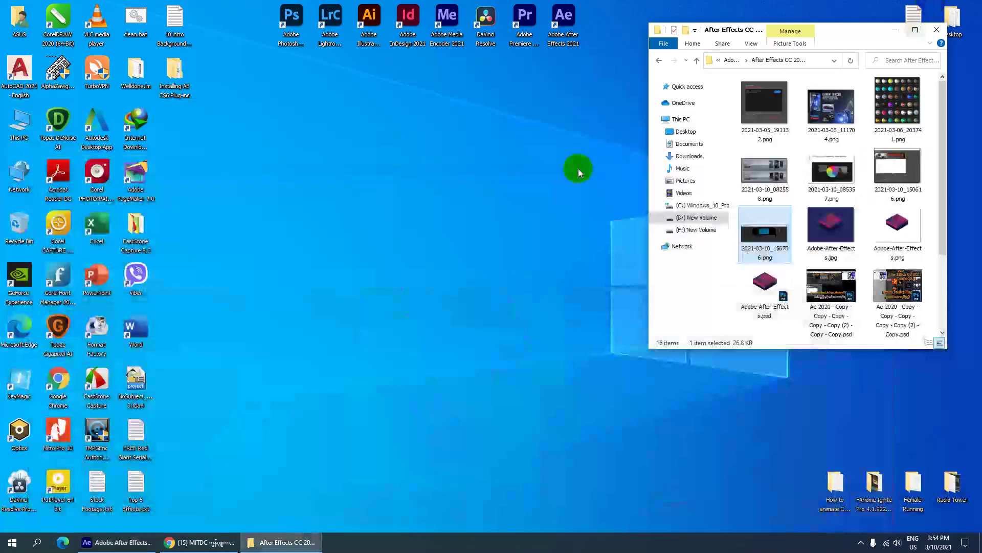